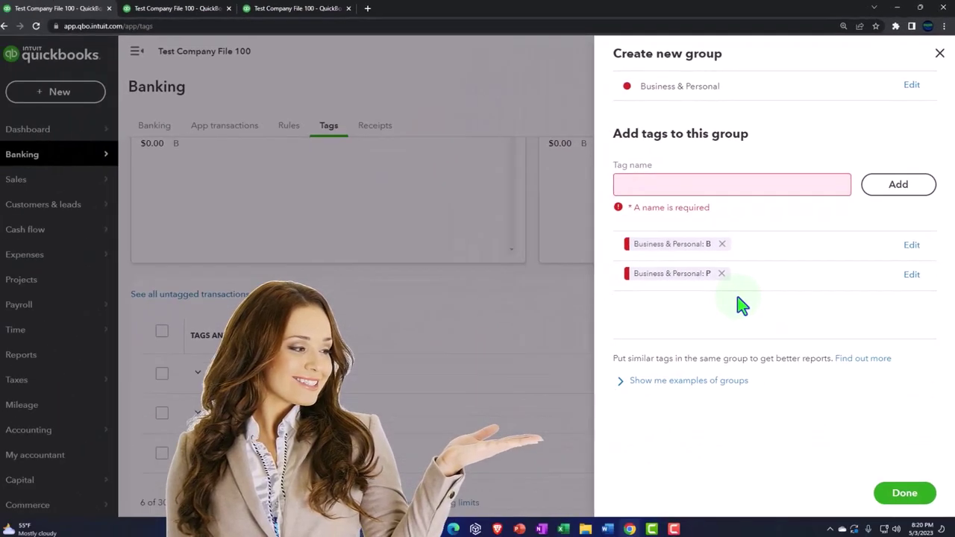
Save the Business & Personal tag group and expand it to show tags B and P
left_click(905, 491)
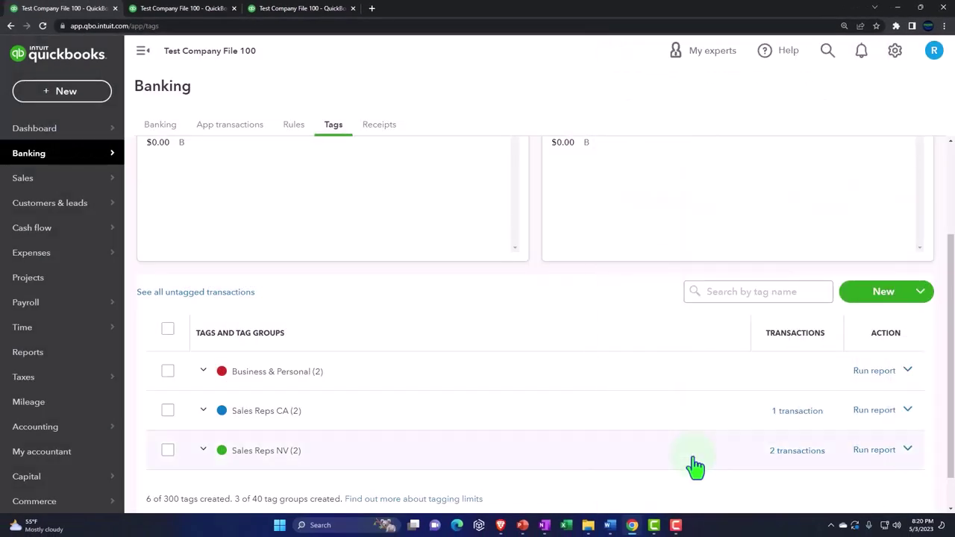
left_click(204, 373)
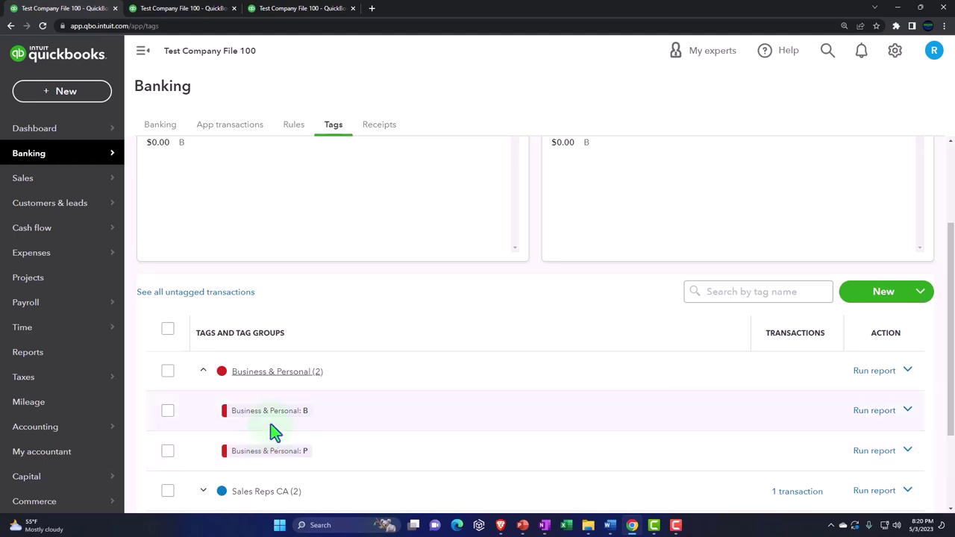
left_click(272, 430)
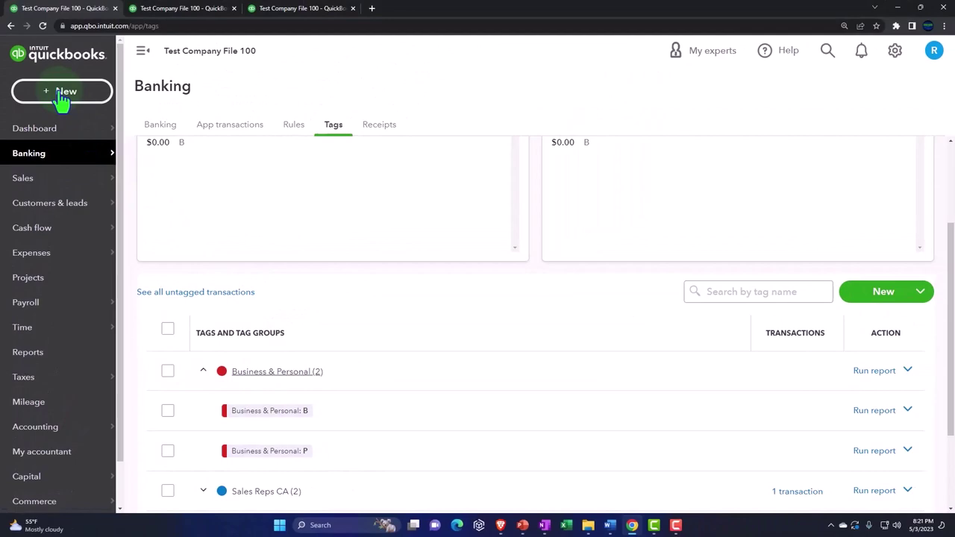
Start a new invoice and add new customer 'Customer 10' as its customer
left_click(61, 96)
left_click(49, 170)
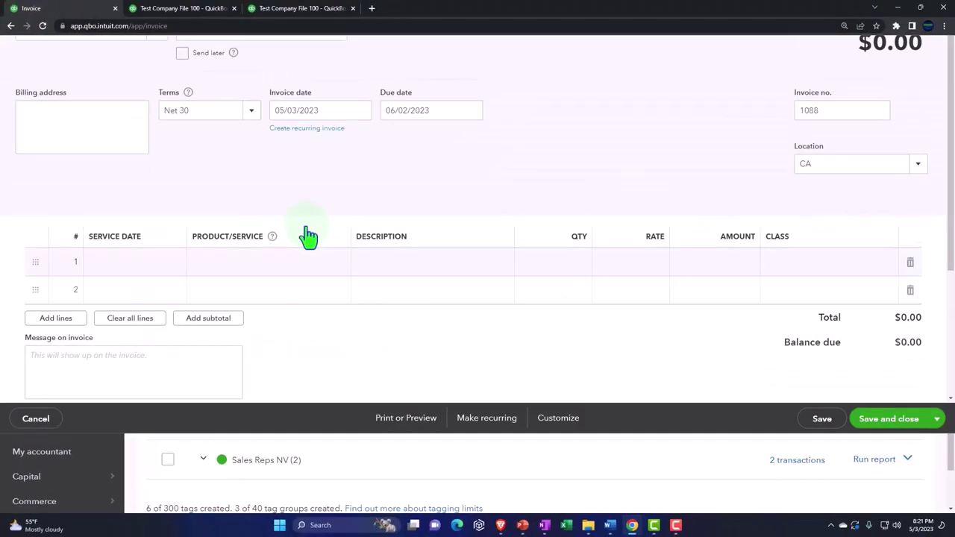
left_click(153, 114)
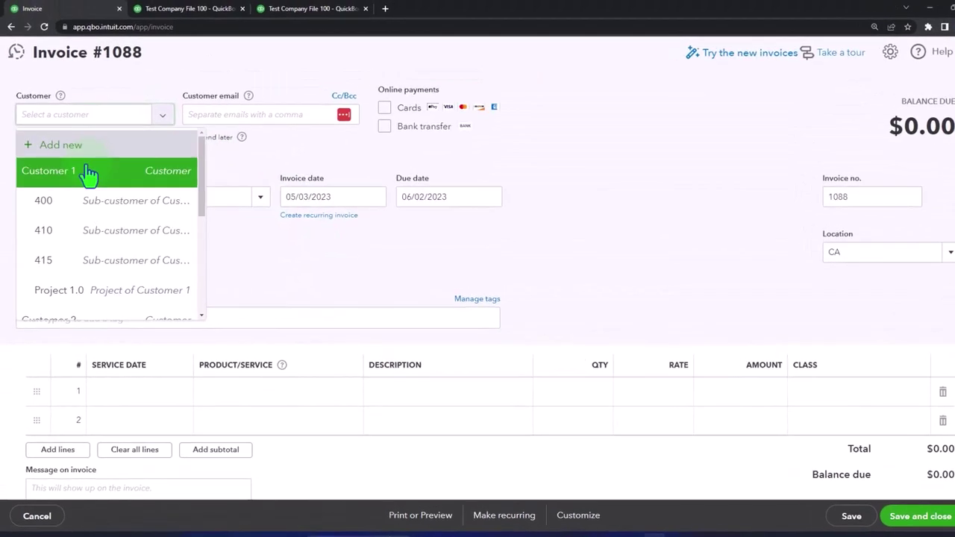
left_click(83, 151)
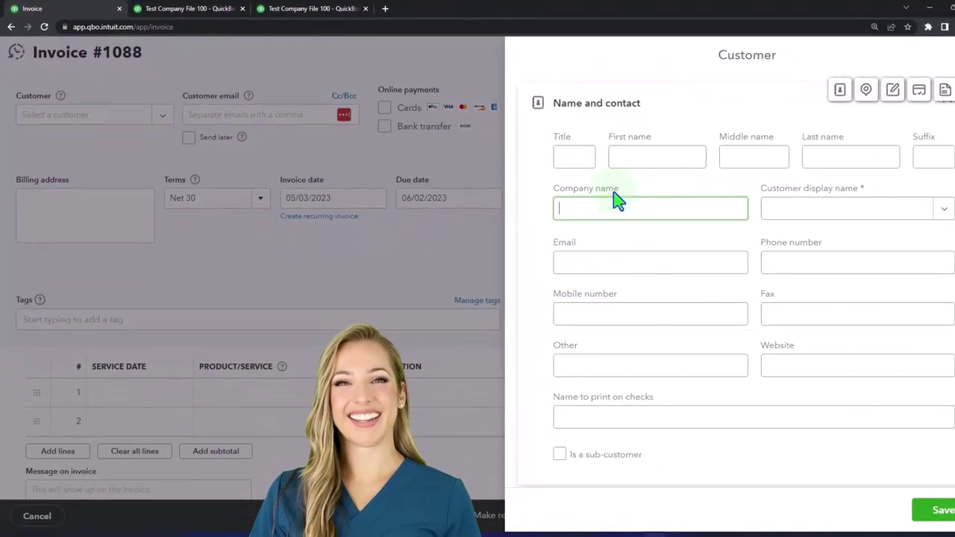
type("Custo")
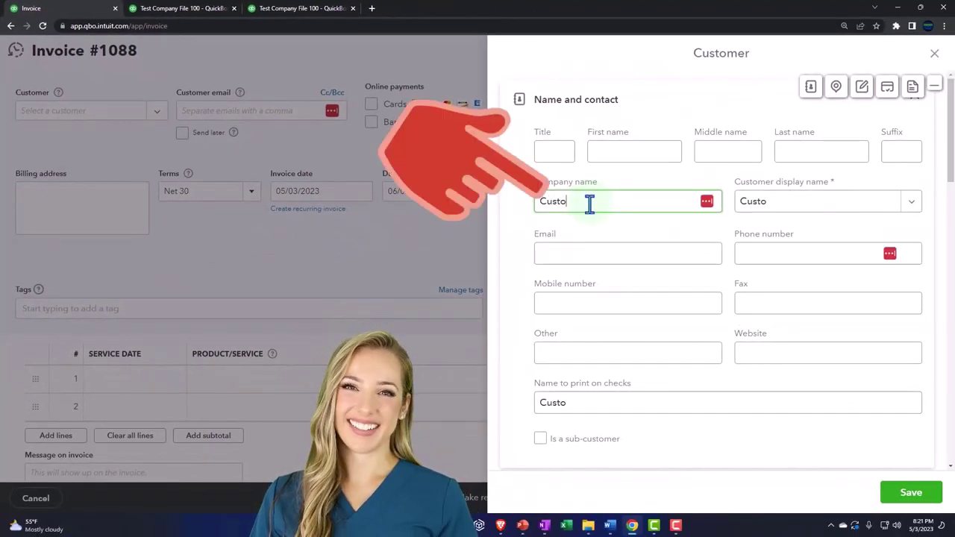
type("mer 10")
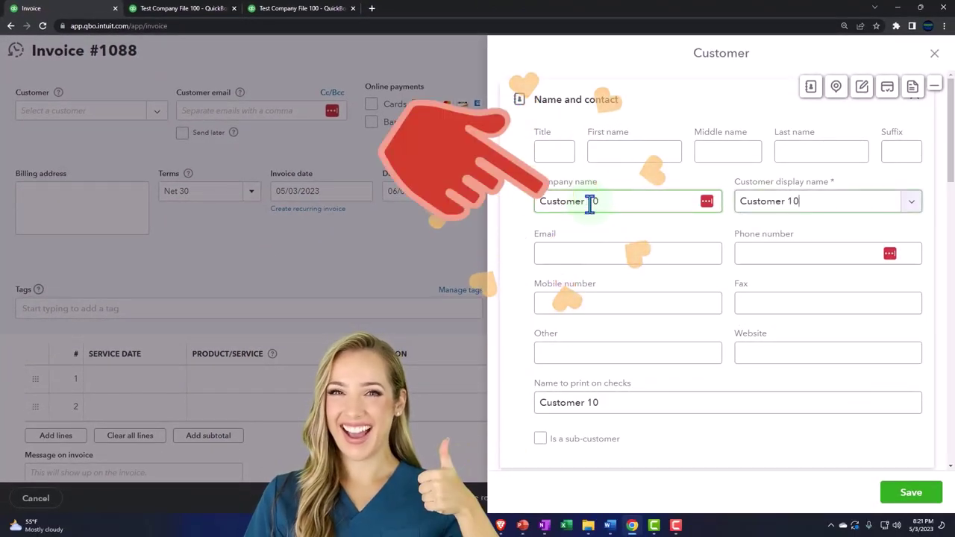
left_click(915, 493)
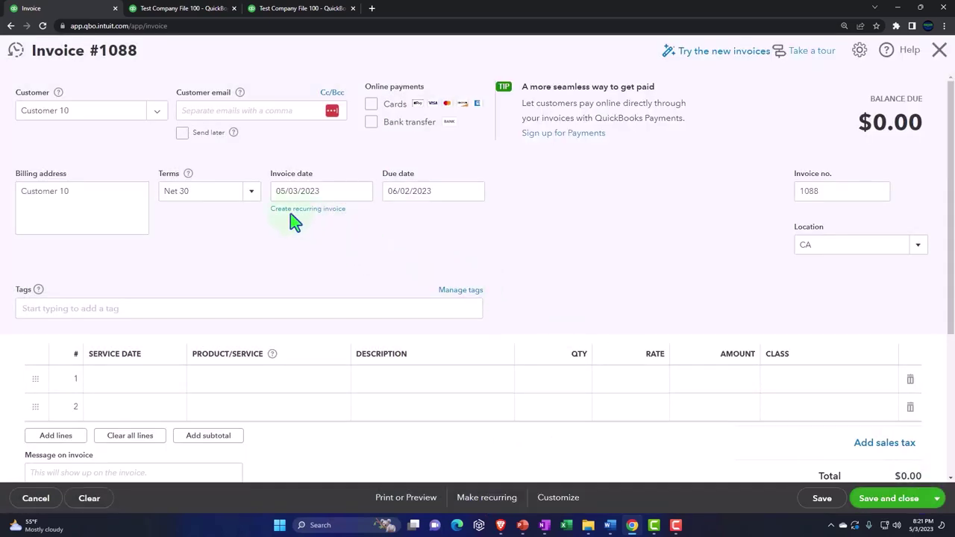
Set the invoice date to 02/01/2023, giving a due date of 03/03/2023
left_click_drag(320, 191, 263, 190)
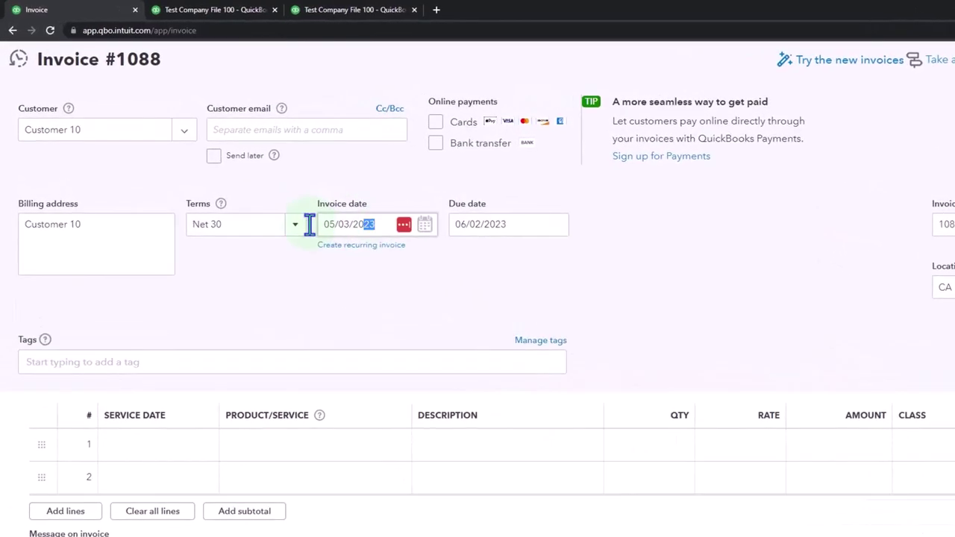
left_click_drag(309, 224, 230, 349)
type("0201")
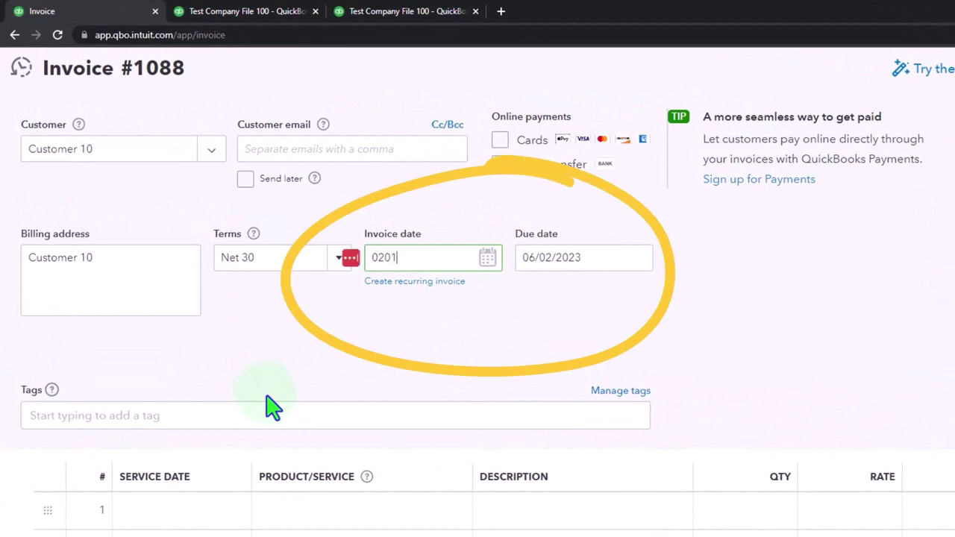
key("Tab")
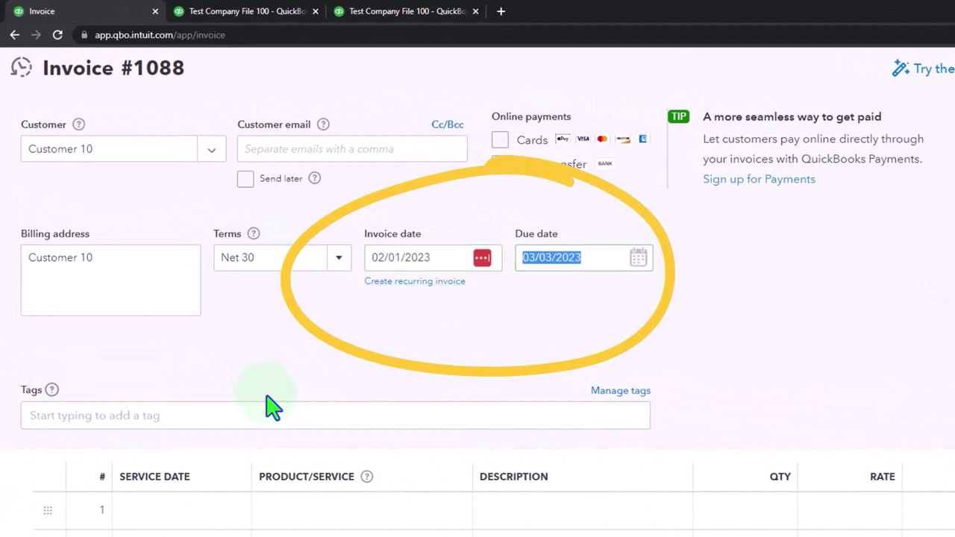
key("Tab")
Tag the invoice with Business & Personal: B
left_click(270, 412)
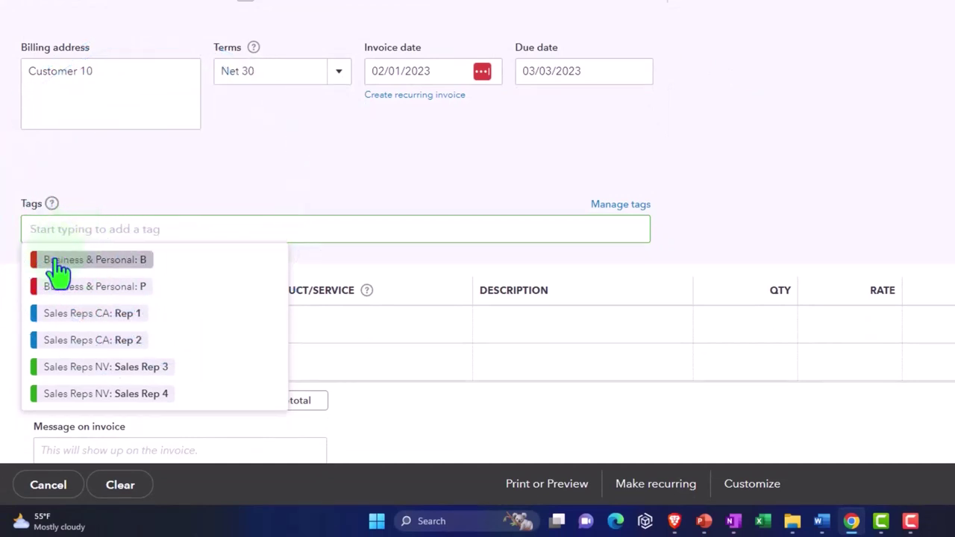
left_click(58, 261)
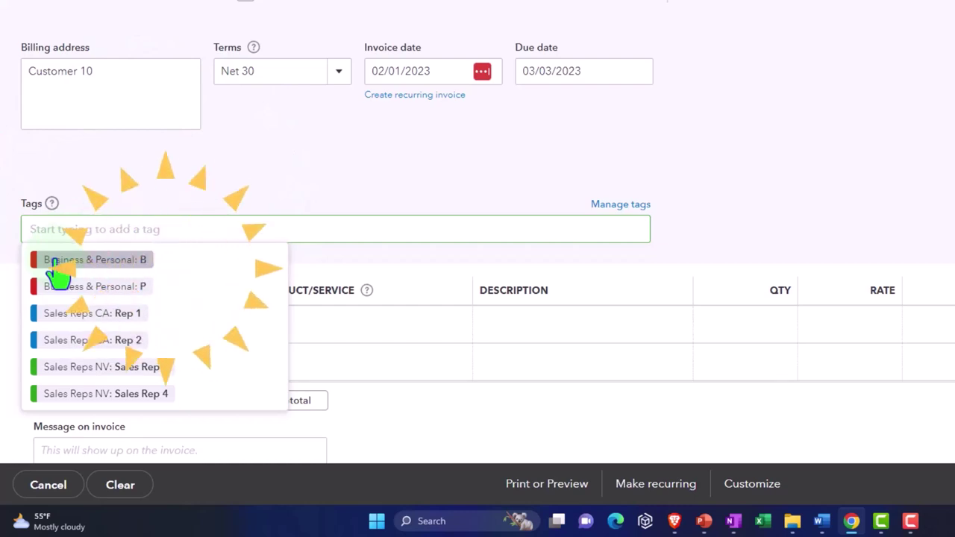
left_click(386, 201)
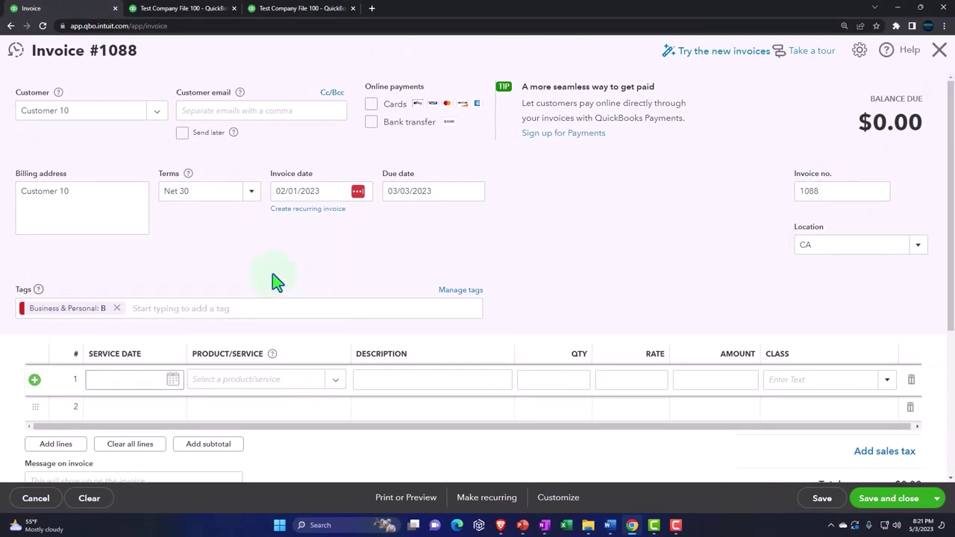
Bill Hours on line 1 at quantity 1 and rate 1,000
left_click(335, 379)
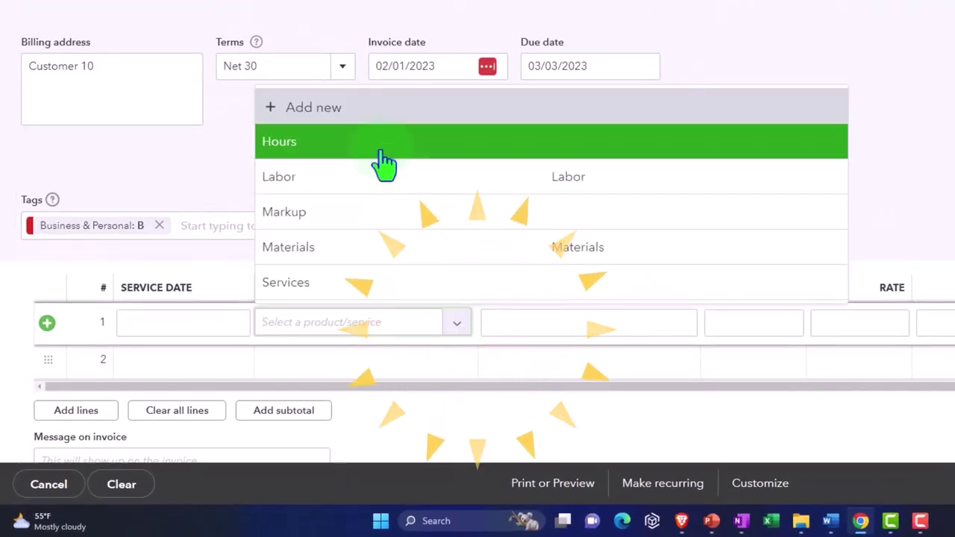
left_click(382, 148)
key("Tab")
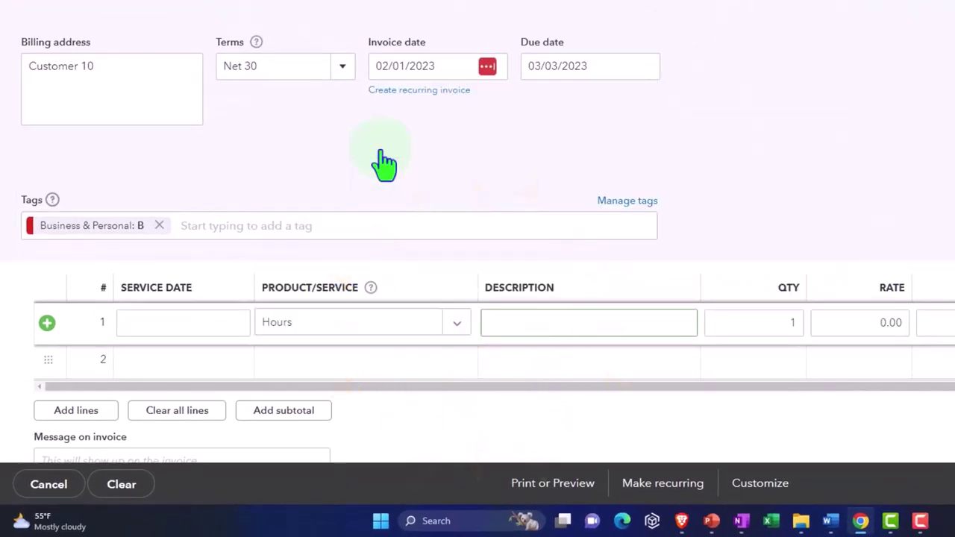
key("Tab")
key("Tab")
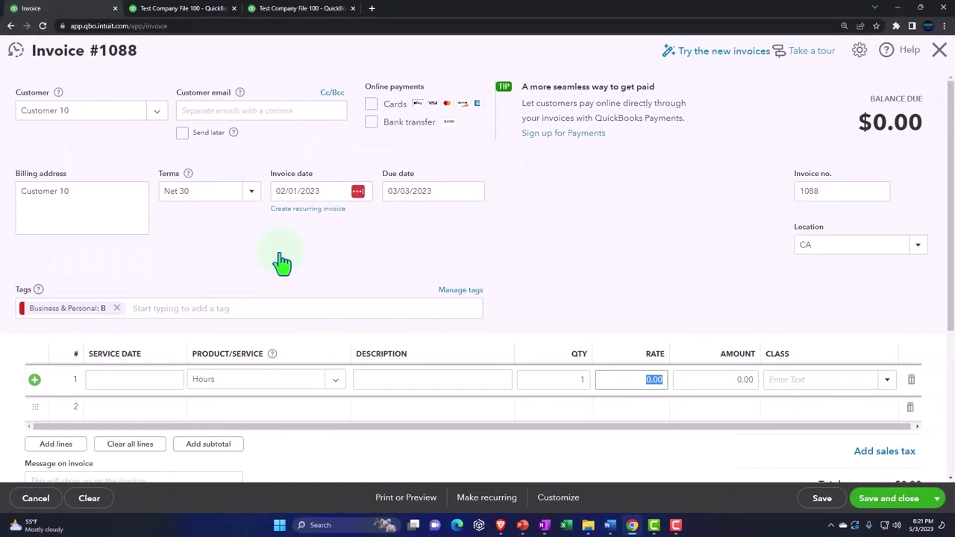
type("1000")
key("Tab")
key("Tab")
key("Tab")
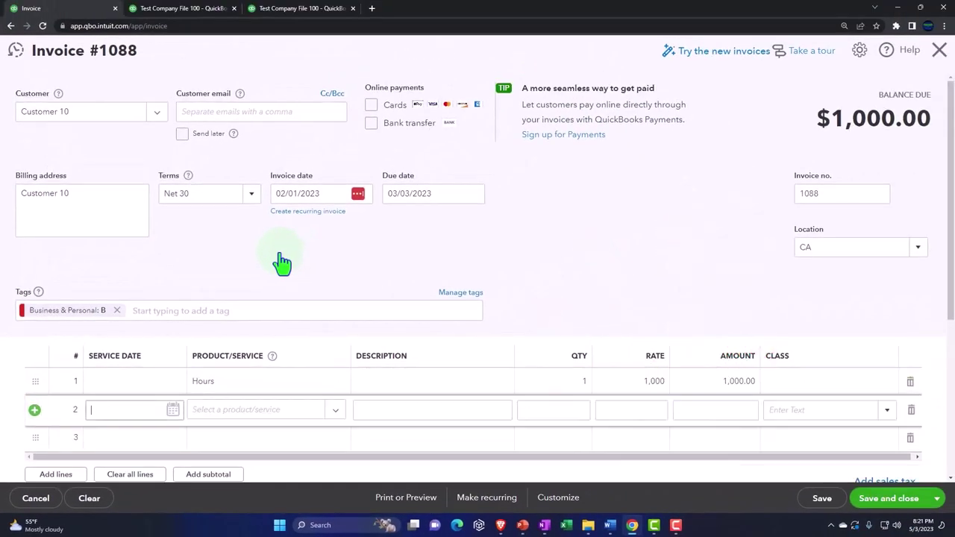
key("Tab")
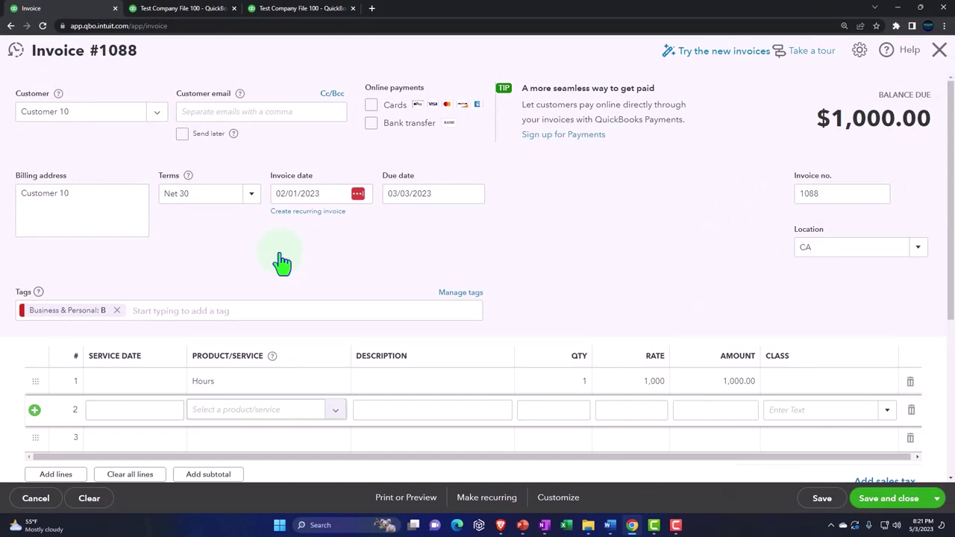
left_click(116, 315)
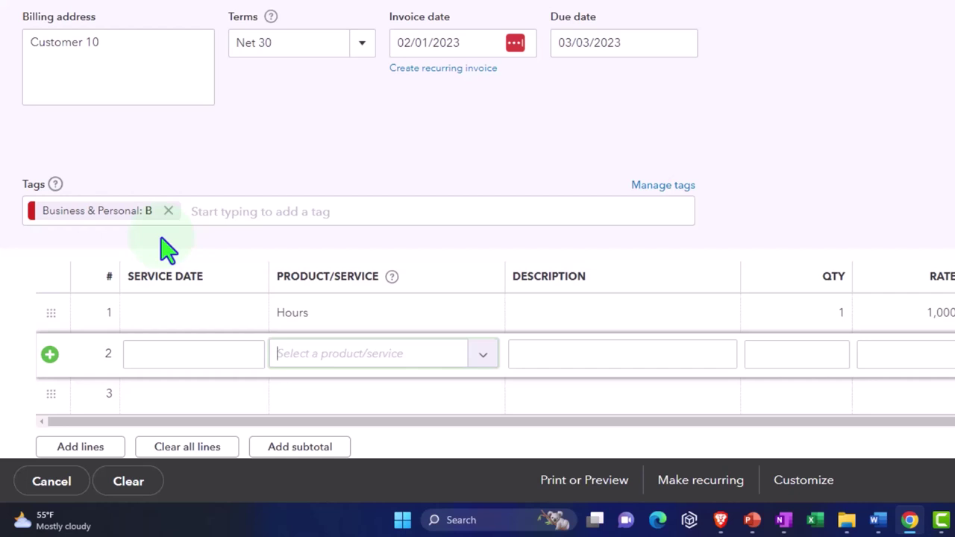
Leave line 2 empty and save invoice #1088 for $1,000.00 tagged Business & Personal: B
left_click(167, 250)
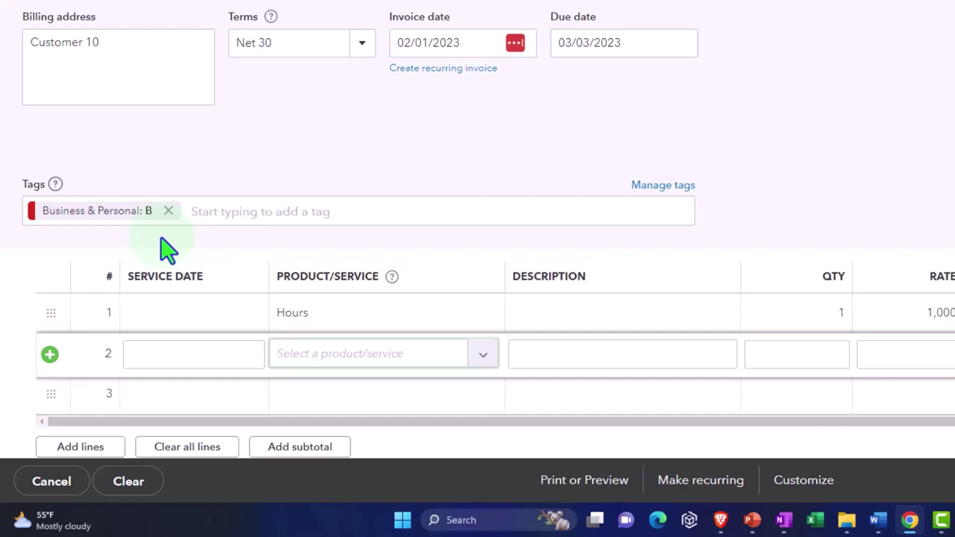
left_click(168, 250)
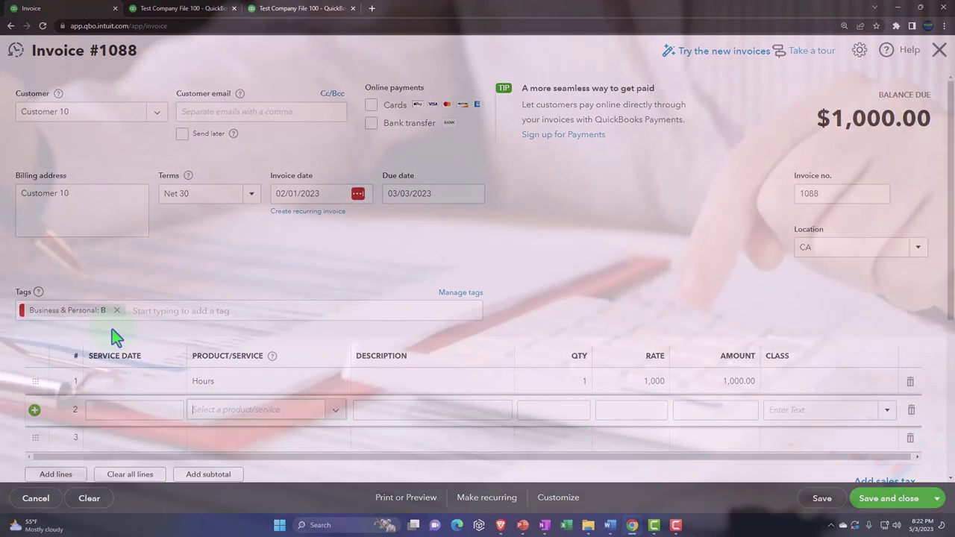
left_click(114, 332)
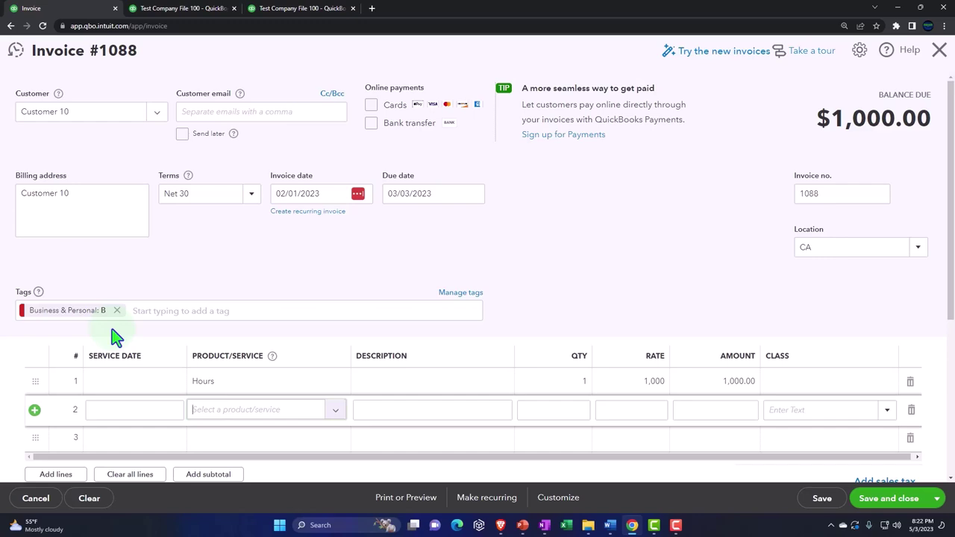
left_click(93, 330)
left_click(332, 416)
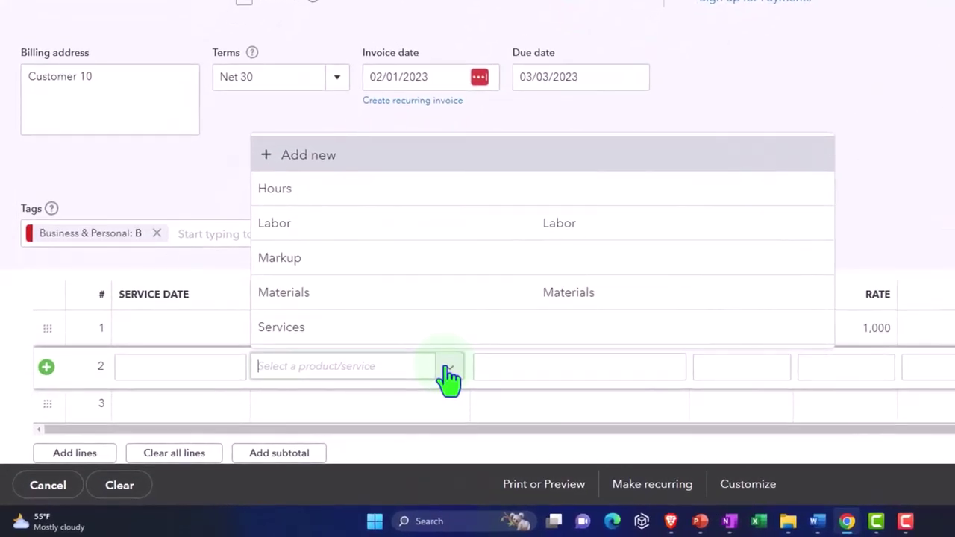
left_click(229, 188)
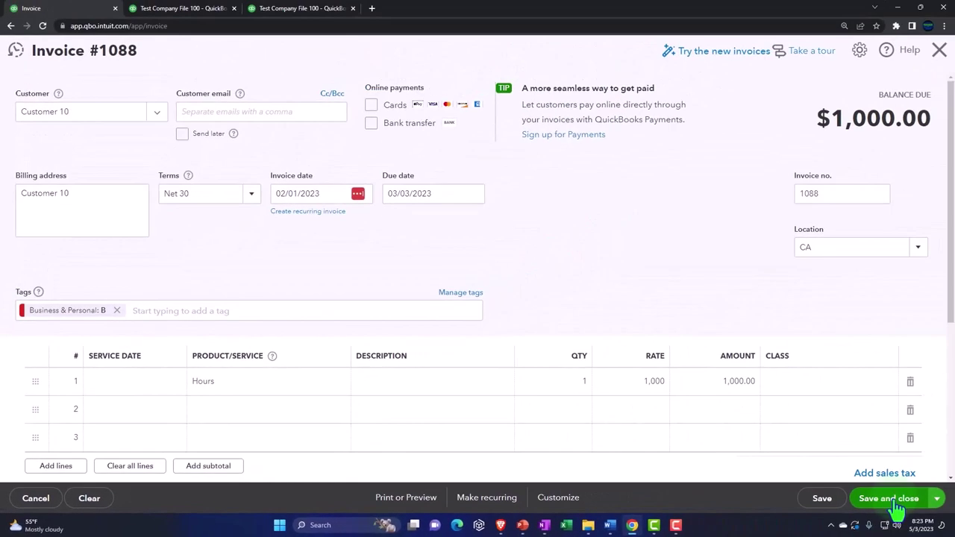
left_click(890, 499)
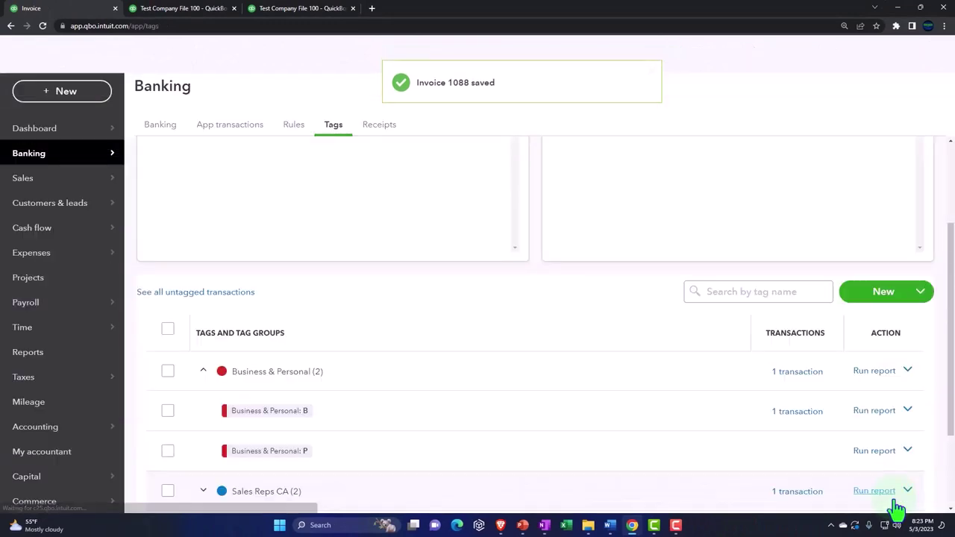
Rerun the February 2023 Balance Sheet, confirming $1,000.00 in Accounts Receivable
left_click(185, 11)
left_click(570, 188)
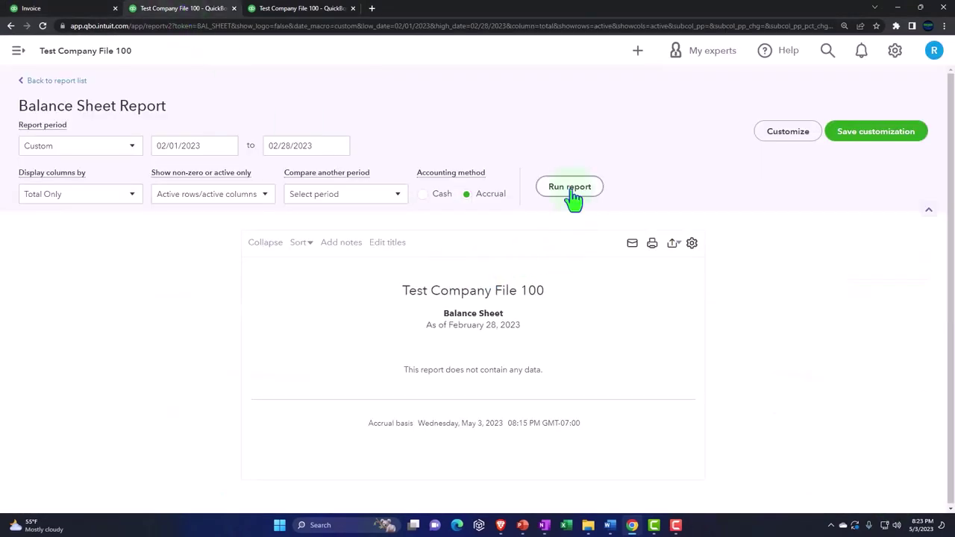
scroll(571, 191, "down", 2)
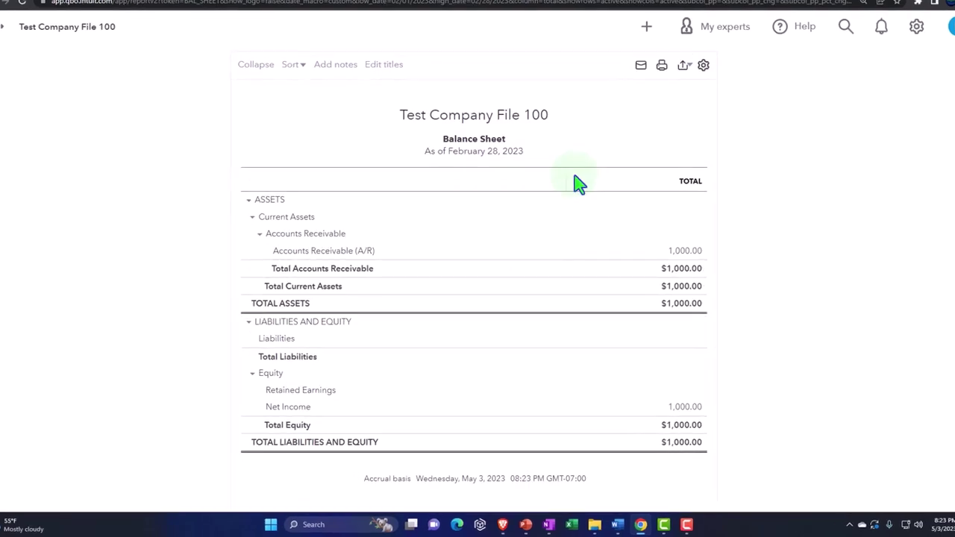
scroll(226, 302, "up", 2)
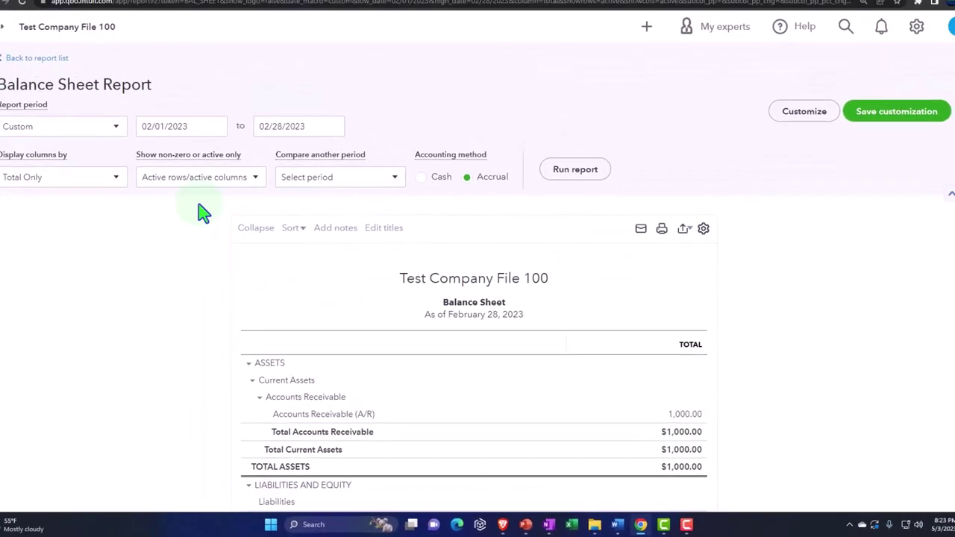
left_click(131, 195)
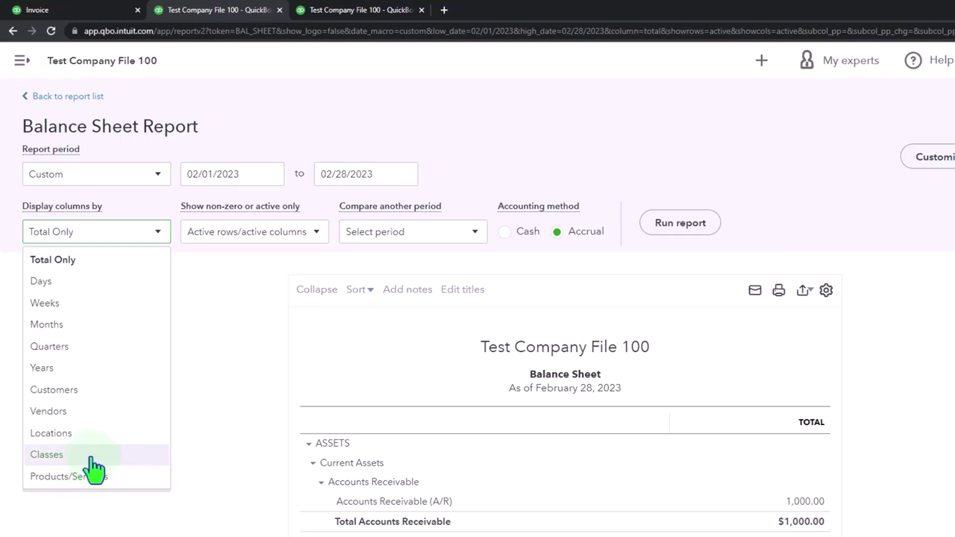
left_click(93, 526)
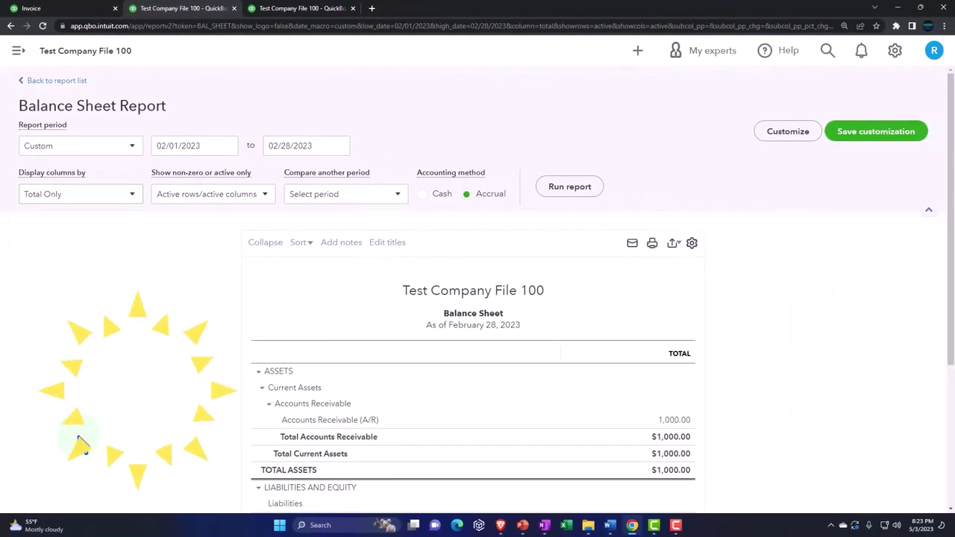
left_click(75, 8)
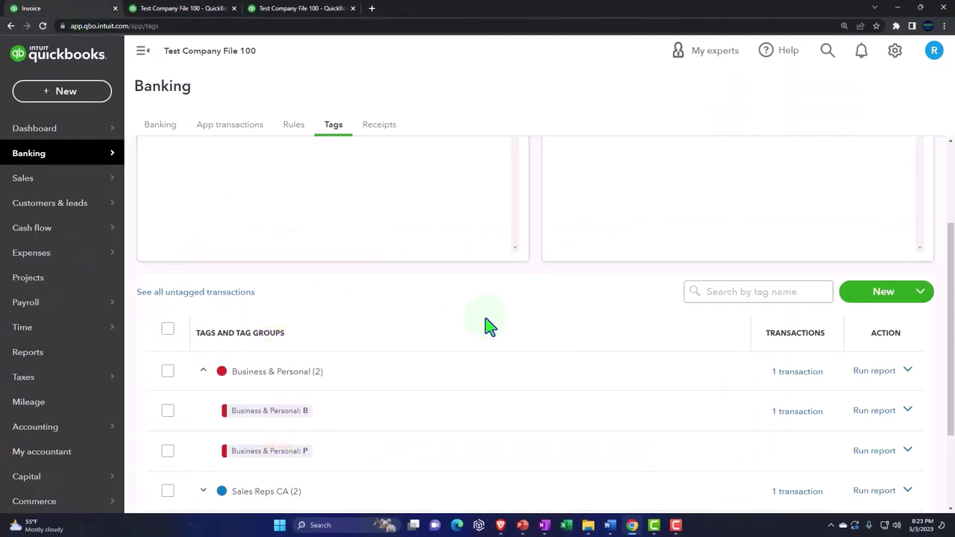
Bring up the February 2023 Profit and Loss report, which still shows no data
left_click(556, 398)
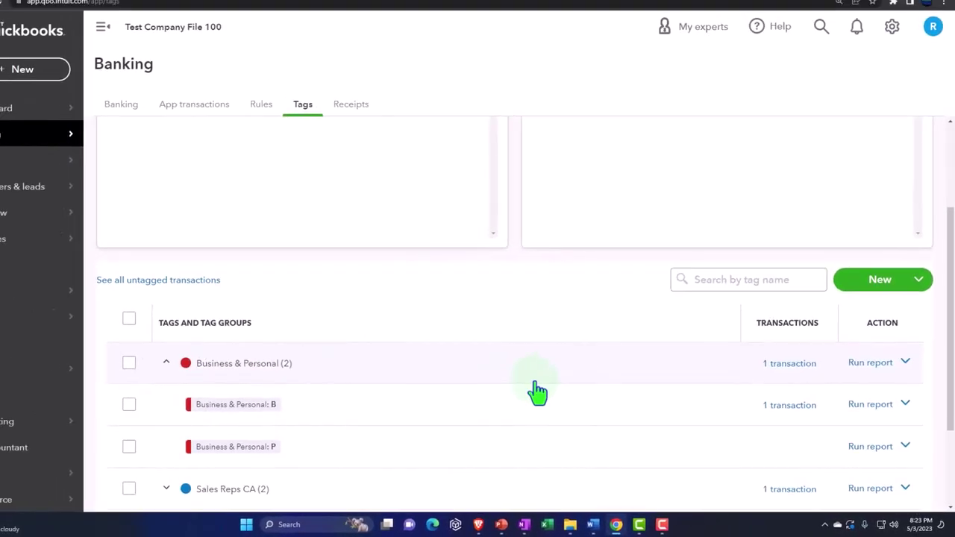
left_click(326, 8)
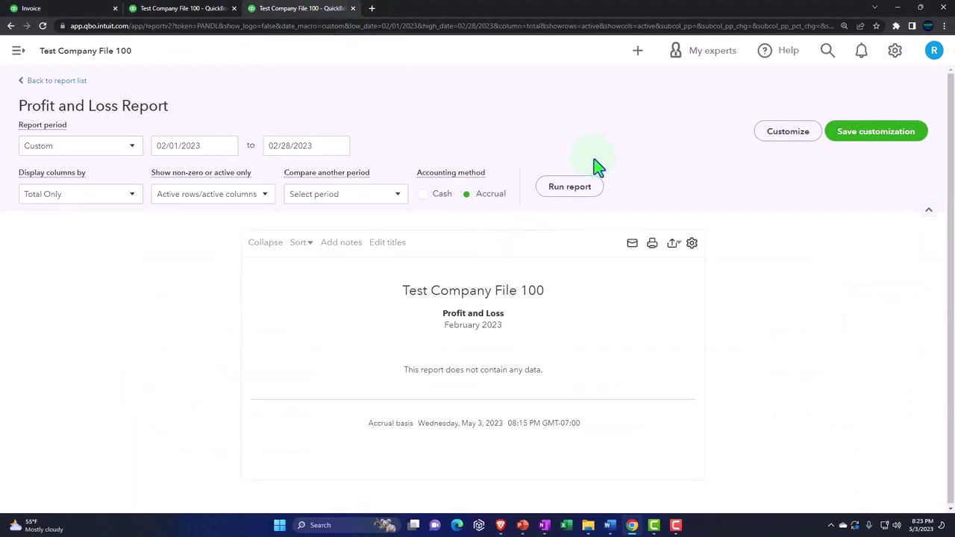
Rerun the February Profit and Loss with columns split by Business & Personal, showing $1,000.00 under B
left_click(586, 191)
scroll(283, 247, "down", 1)
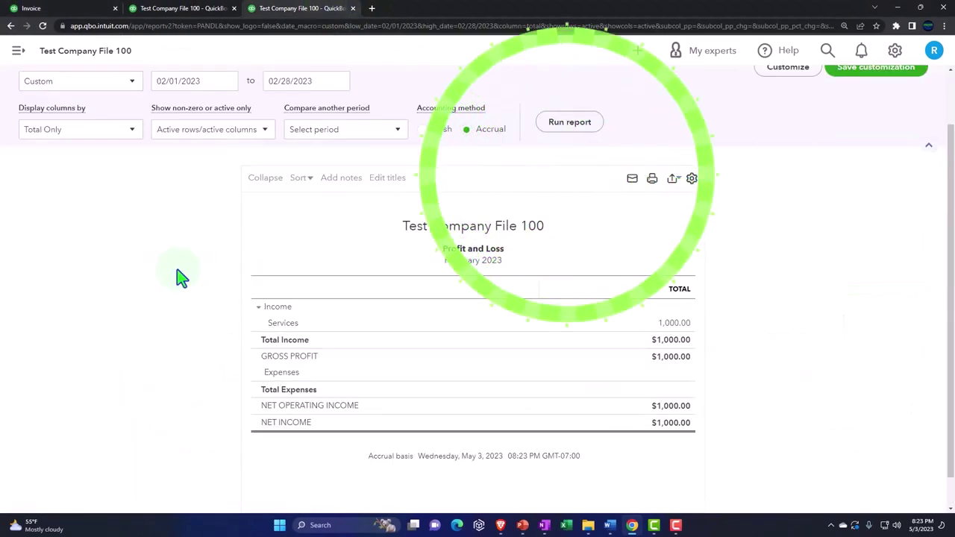
left_click(132, 134)
scroll(125, 239, "down", 2)
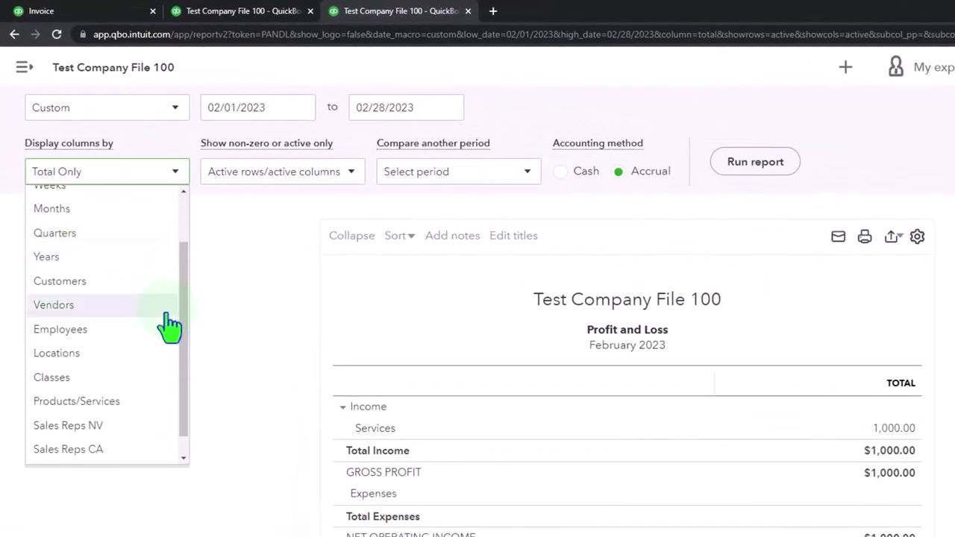
left_click(113, 382)
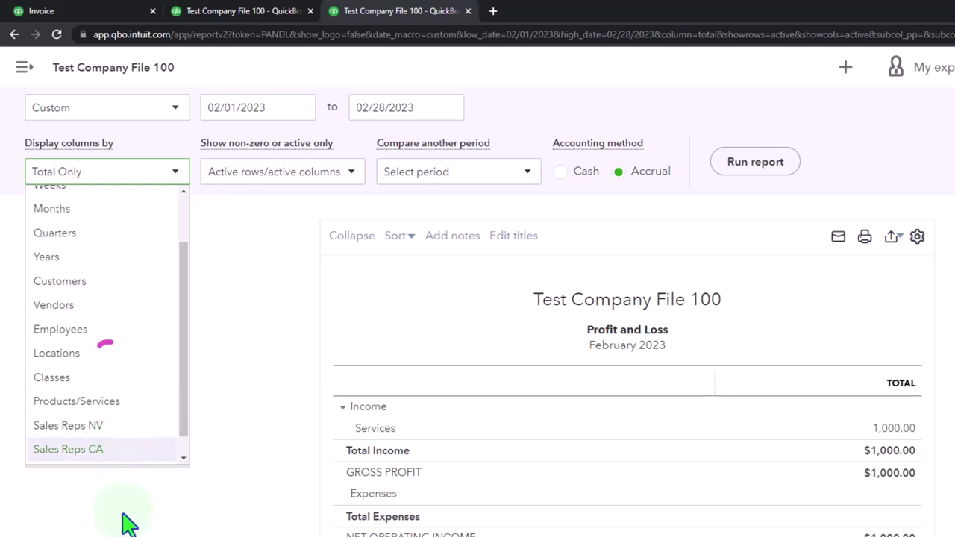
scroll(125, 518, "down", 1)
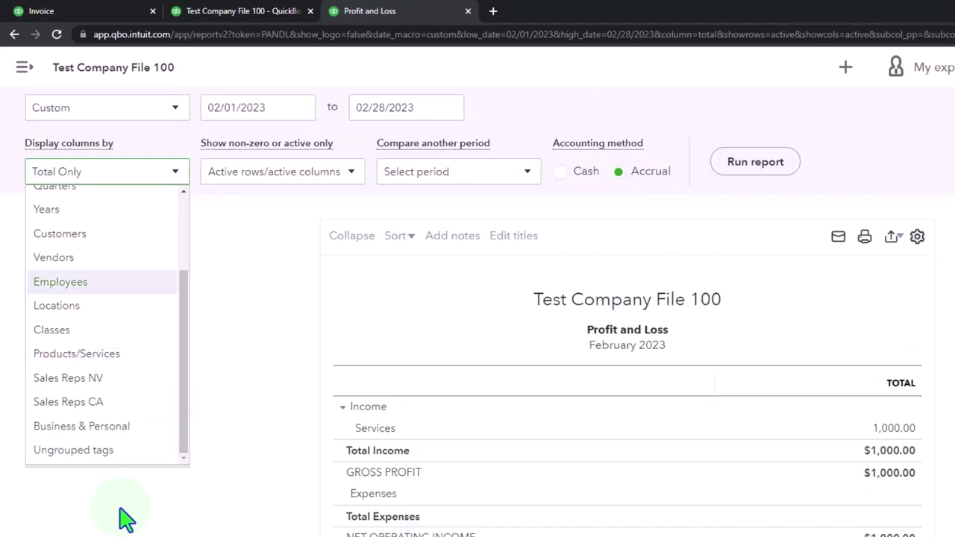
left_click(122, 431)
left_click(755, 166)
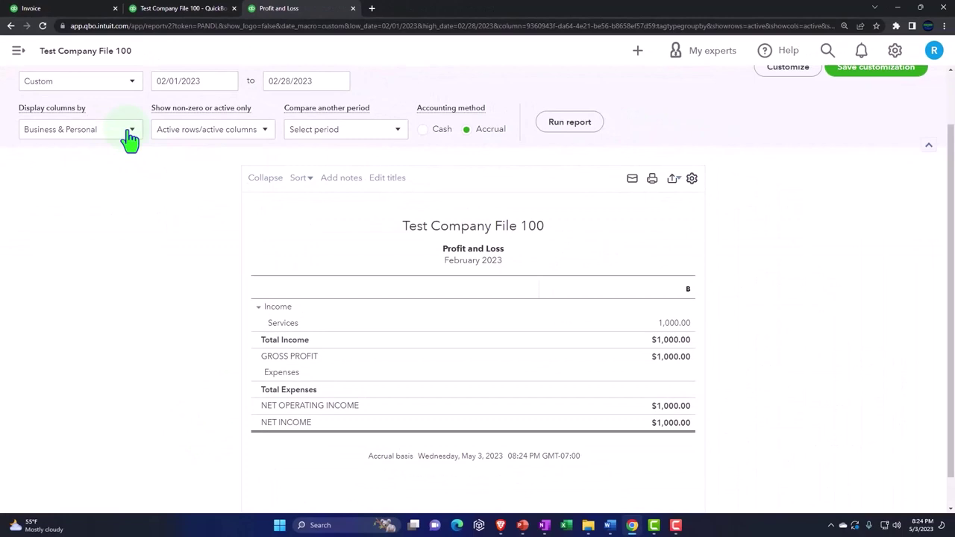
left_click(84, 9)
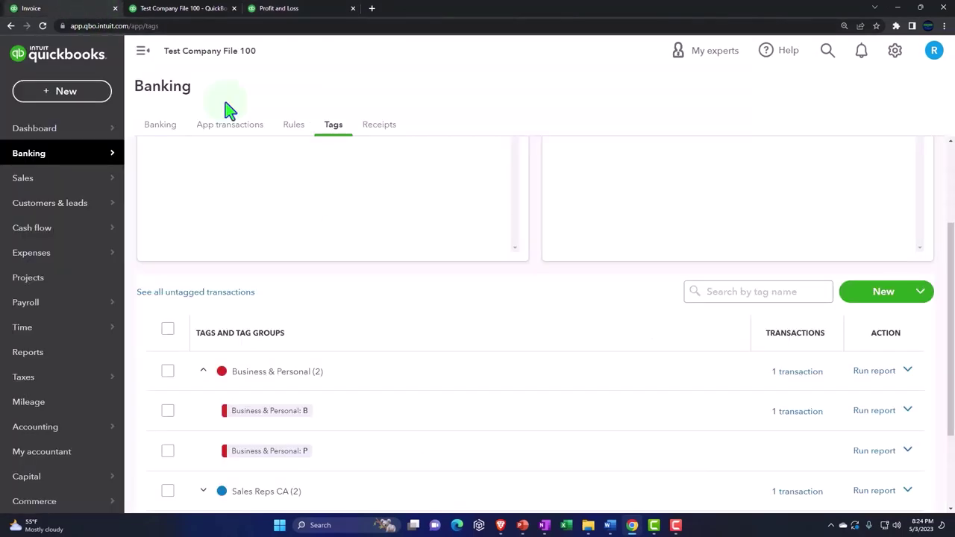
Collapse the navigation and run the Business & Personal group report for January 1–May 3, 2023
left_click(145, 58)
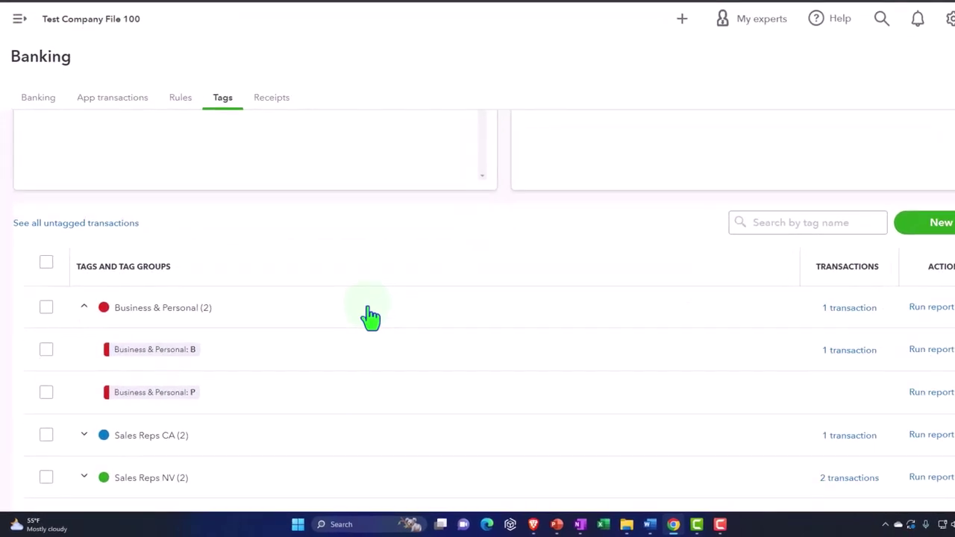
left_click(371, 316)
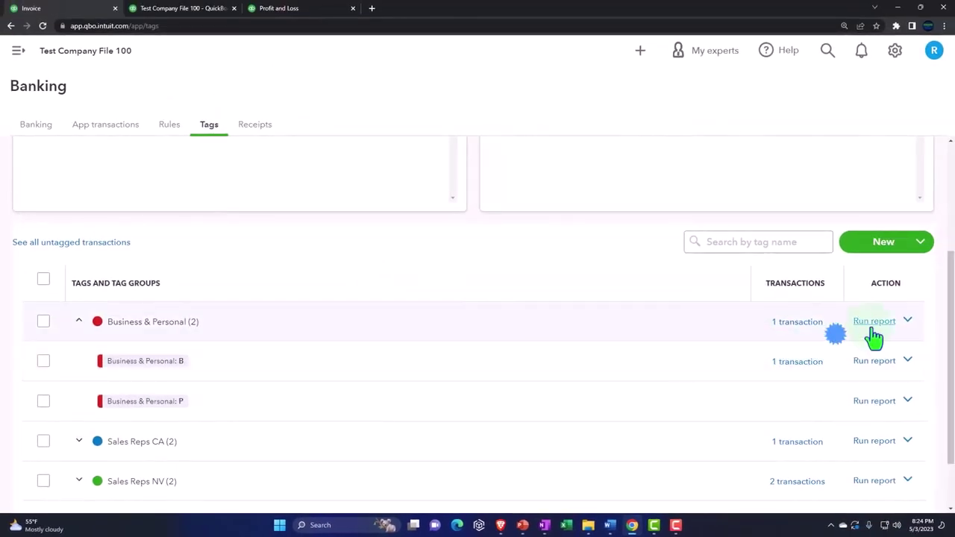
left_click(873, 324)
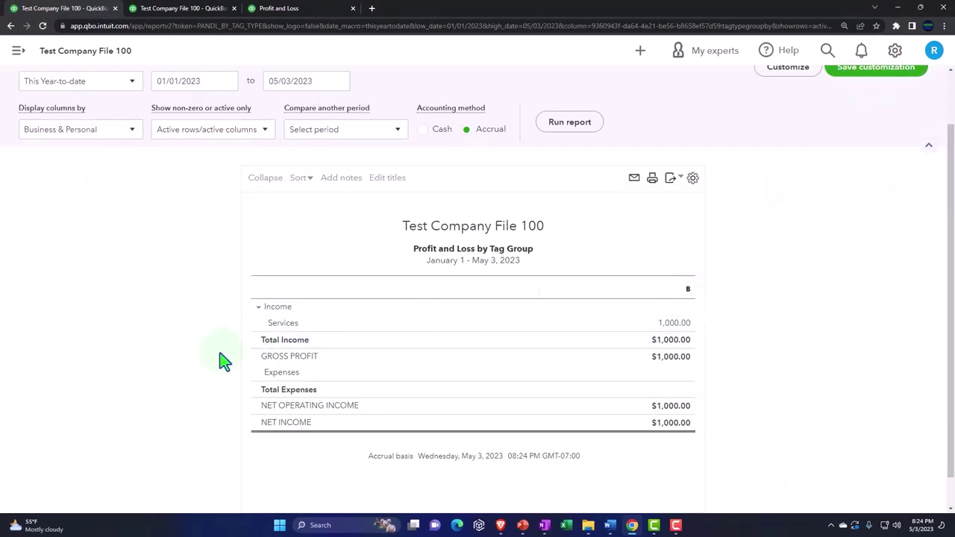
Keep Business & Personal as the Tag Group report's column grouping, then return to February Profit and Loss
scroll(224, 361, "up", 1)
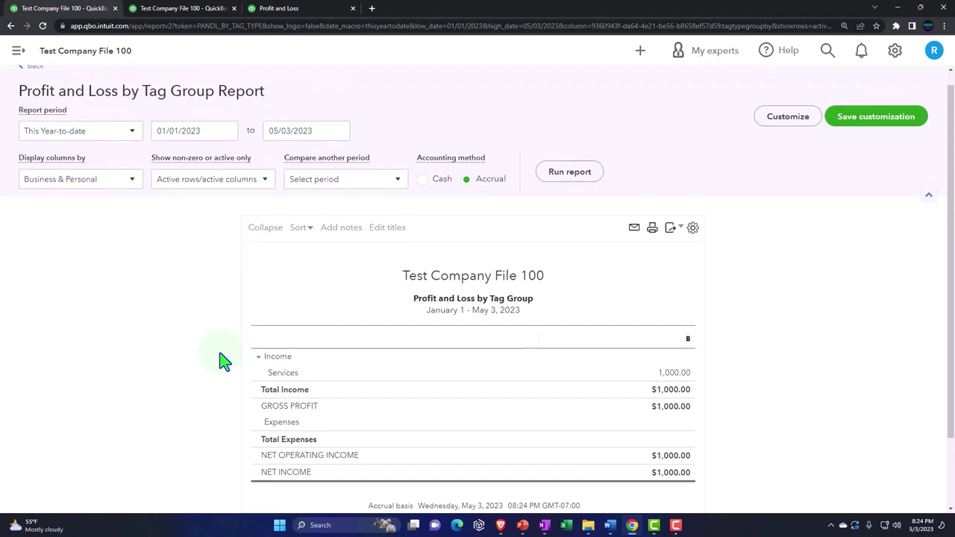
left_click(132, 184)
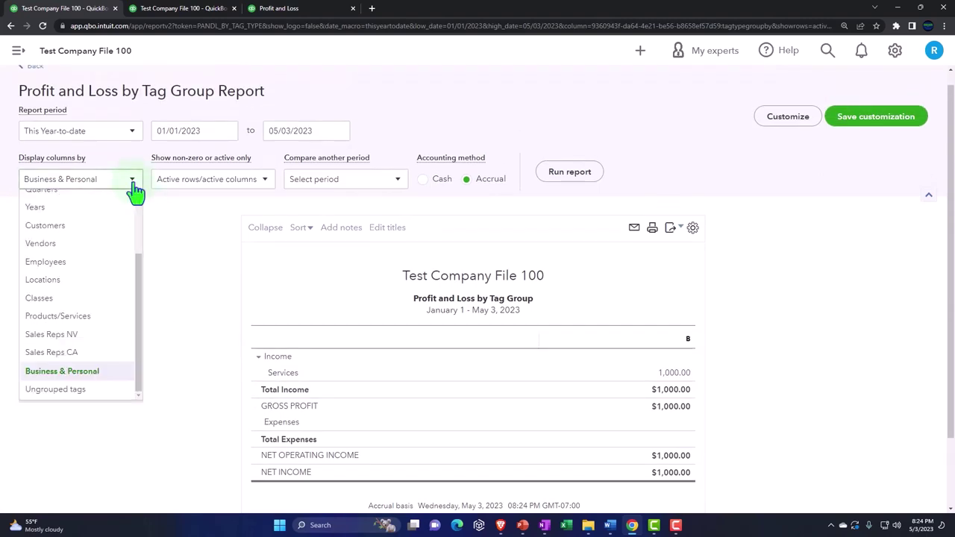
left_click(134, 188)
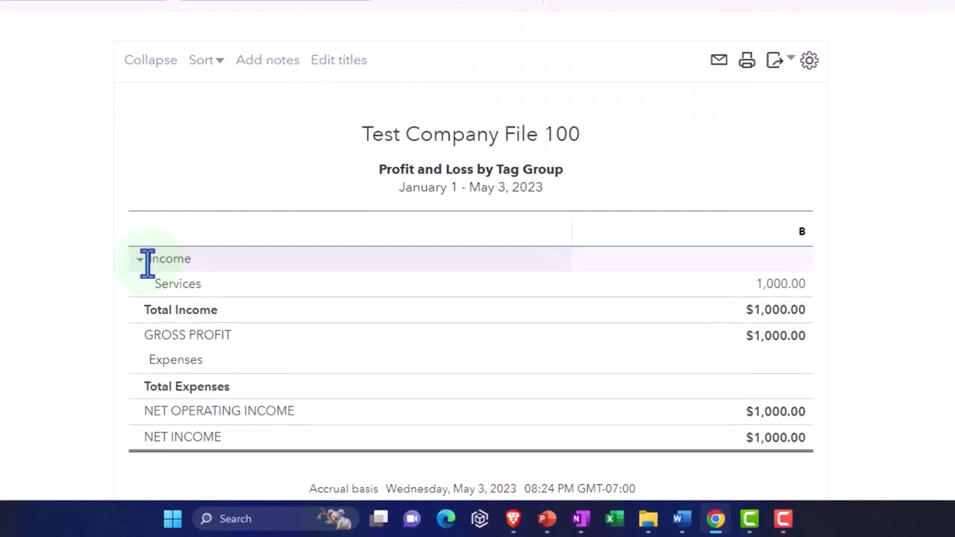
left_click(105, 304)
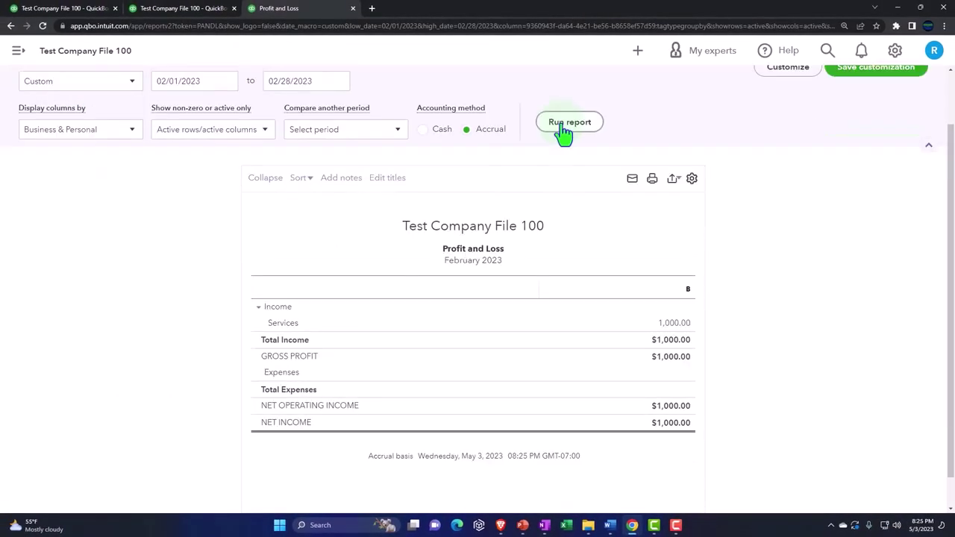
Rerun the February Profit and Loss report, then go back from the Tag Group report to Tags
left_click(567, 125)
left_click(82, 9)
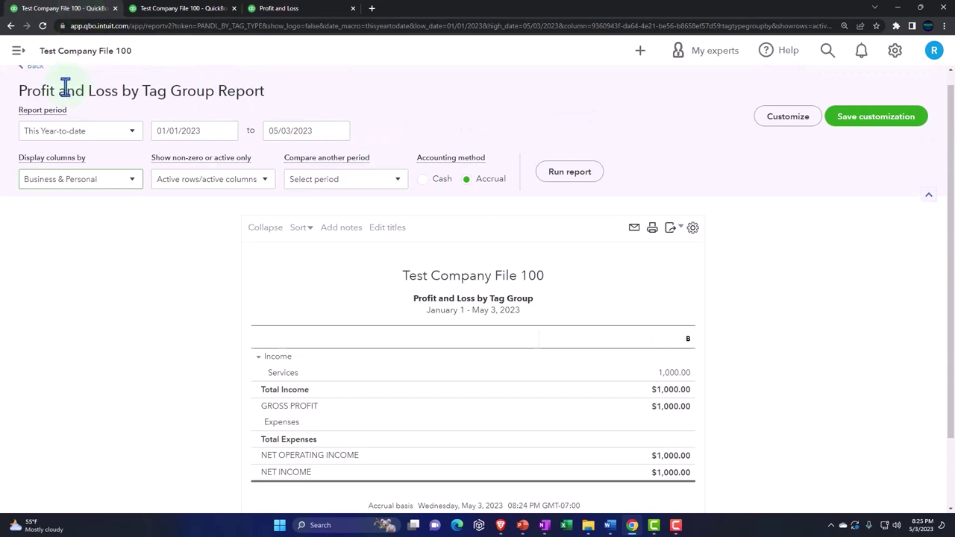
scroll(41, 125, "up", 1)
left_click(34, 82)
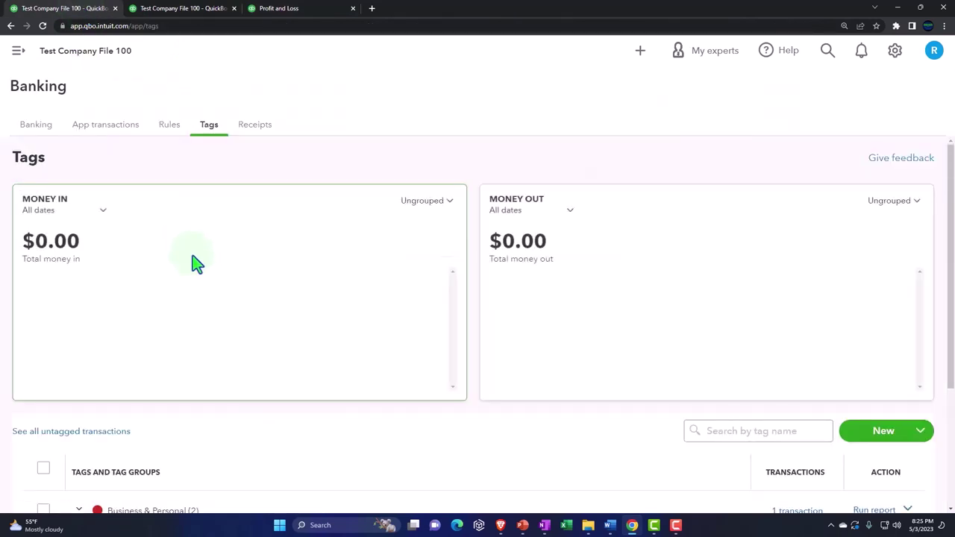
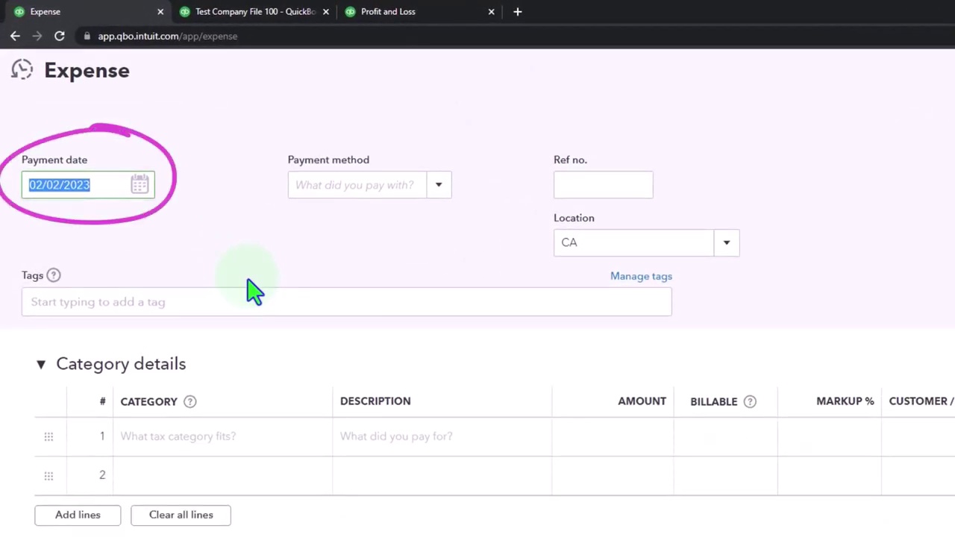
Scroll down the new 02/02/2023 CA expense form to reach its tags and category lines
scroll(254, 291, "down", 2)
Tag the expense Business & Personal: B, categorise it as Supplies for 600, and save and new
left_click(163, 232)
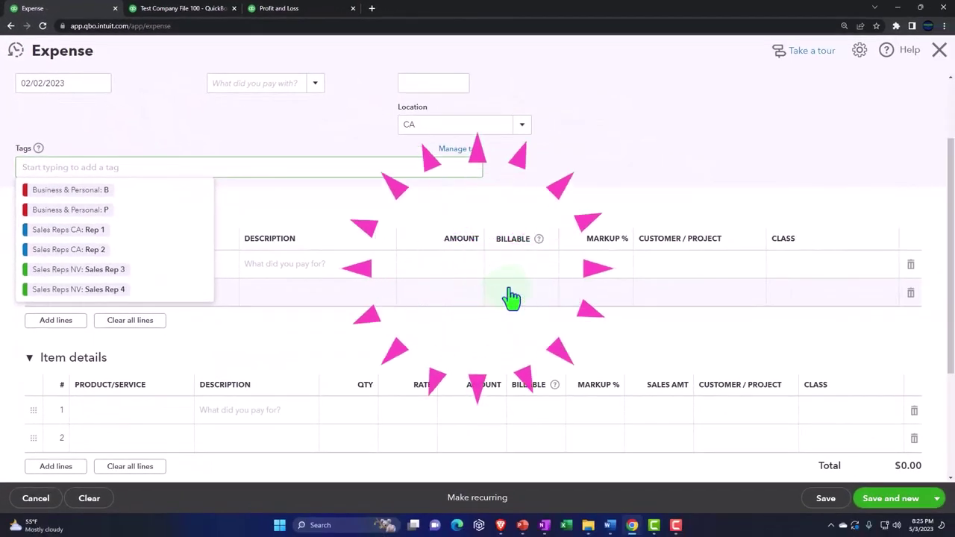
left_click(87, 200)
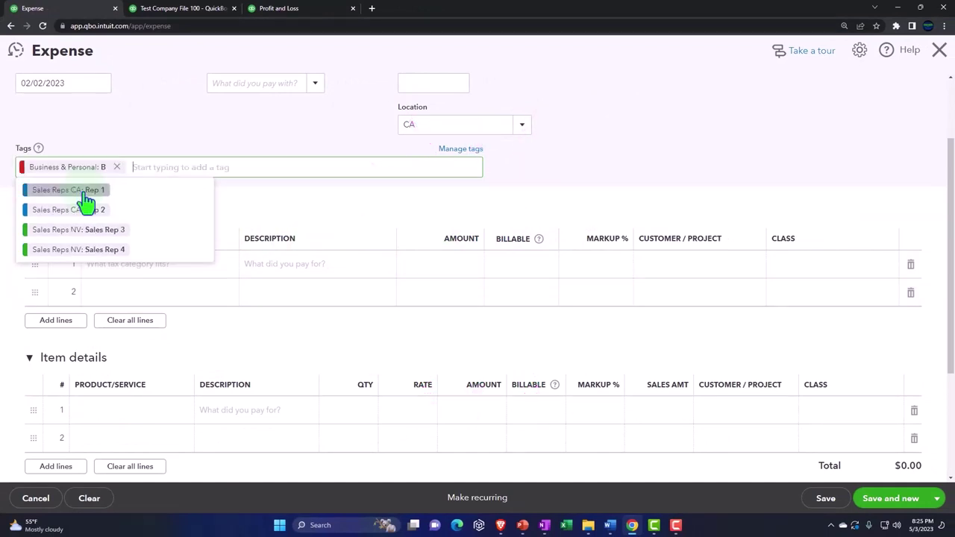
left_click(325, 234)
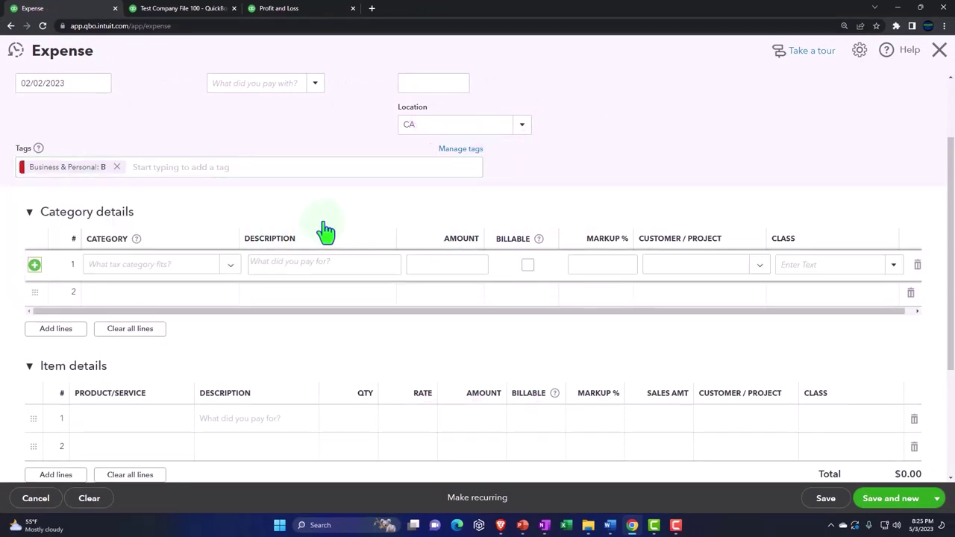
left_click(133, 269)
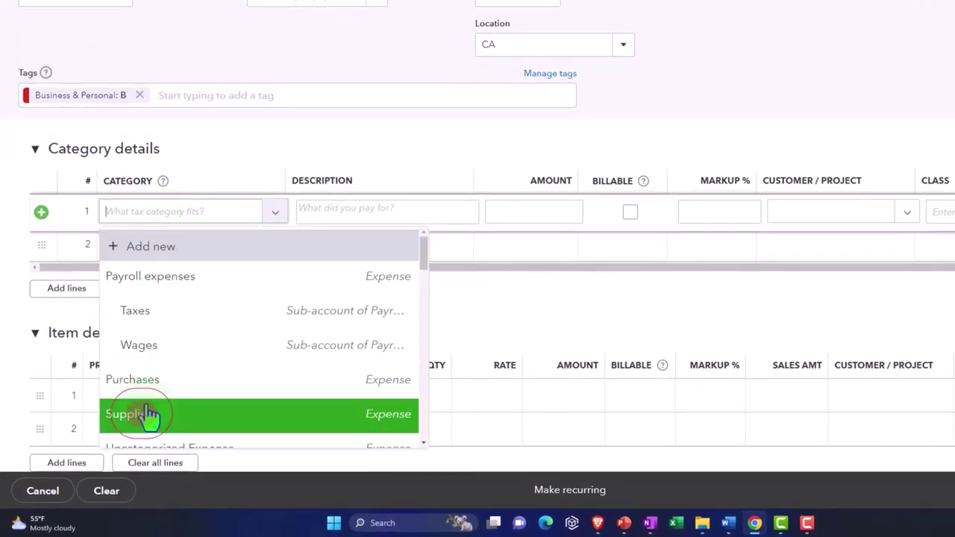
left_click(149, 415)
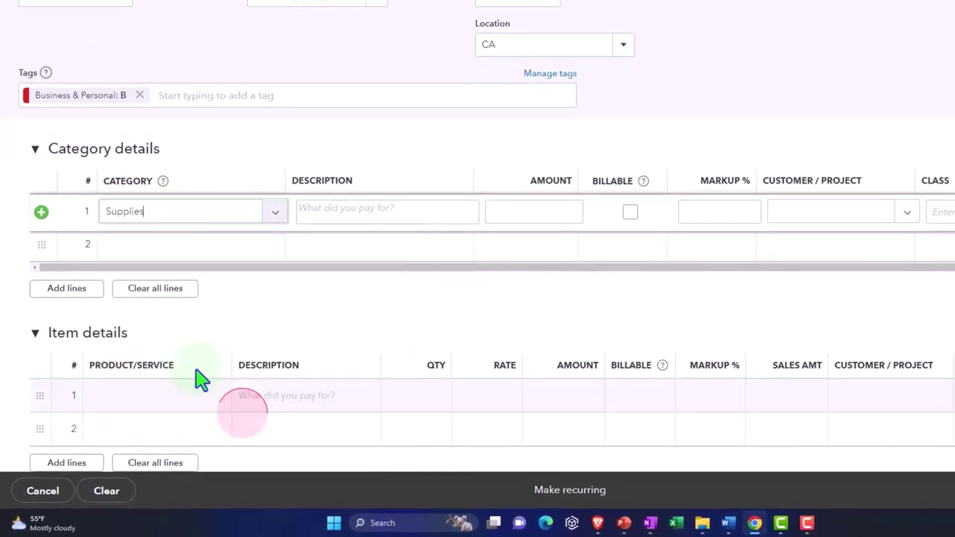
key("Tab")
key("Tab")
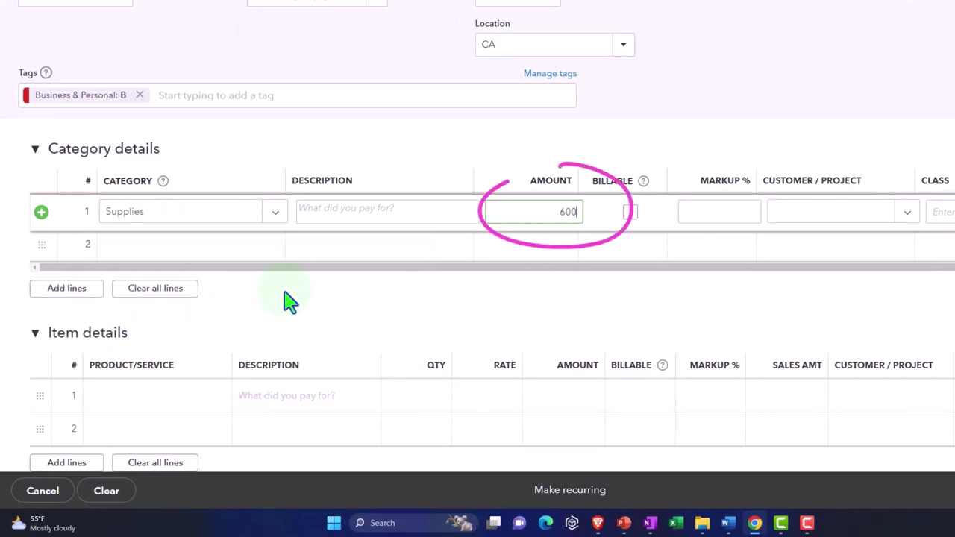
key("Tab")
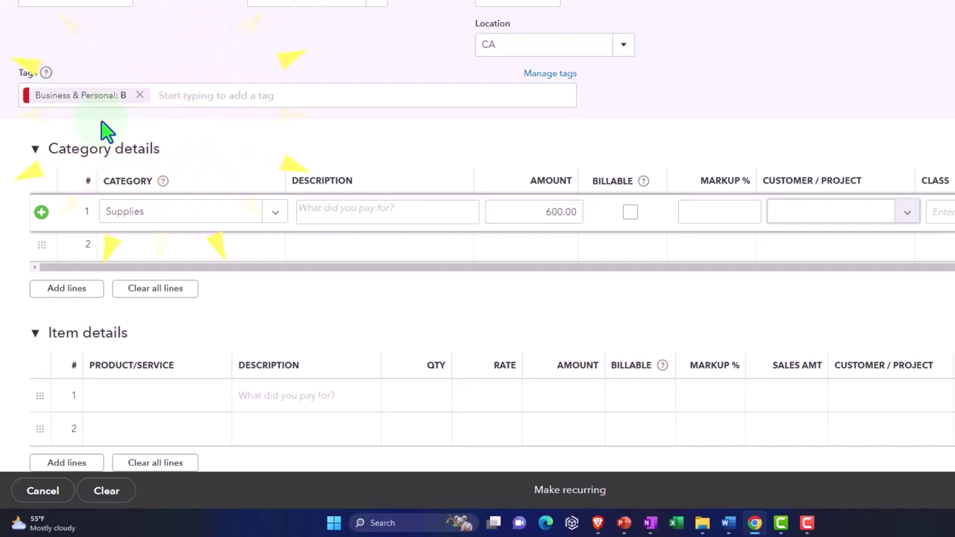
left_click(889, 498)
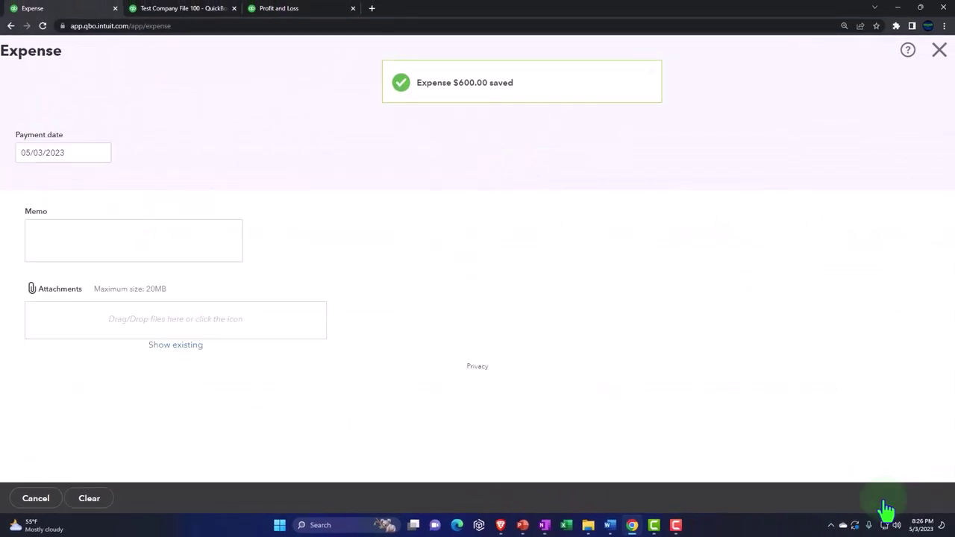
Rerun the Balance Sheet report, keeping its columns at Total Only
left_click(186, 11)
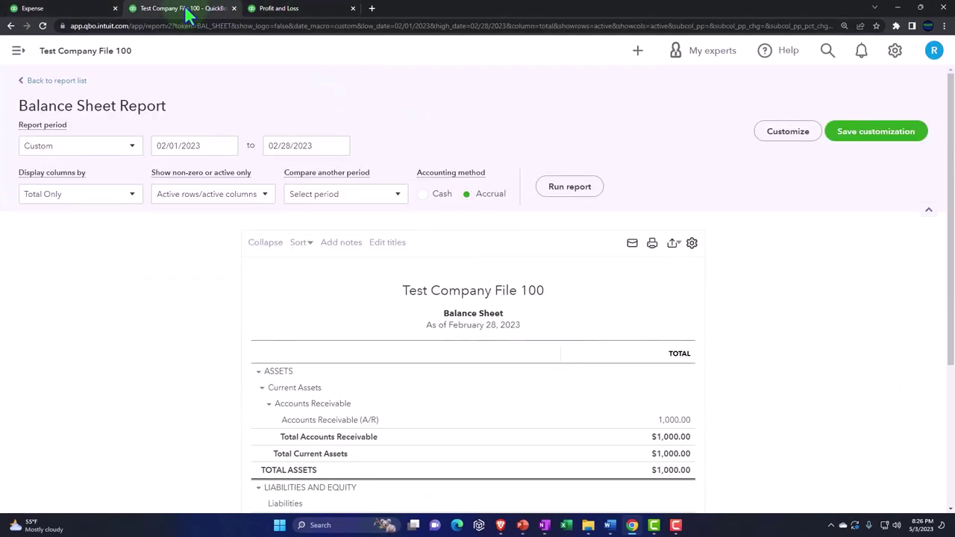
left_click(565, 188)
scroll(433, 260, "down", 2)
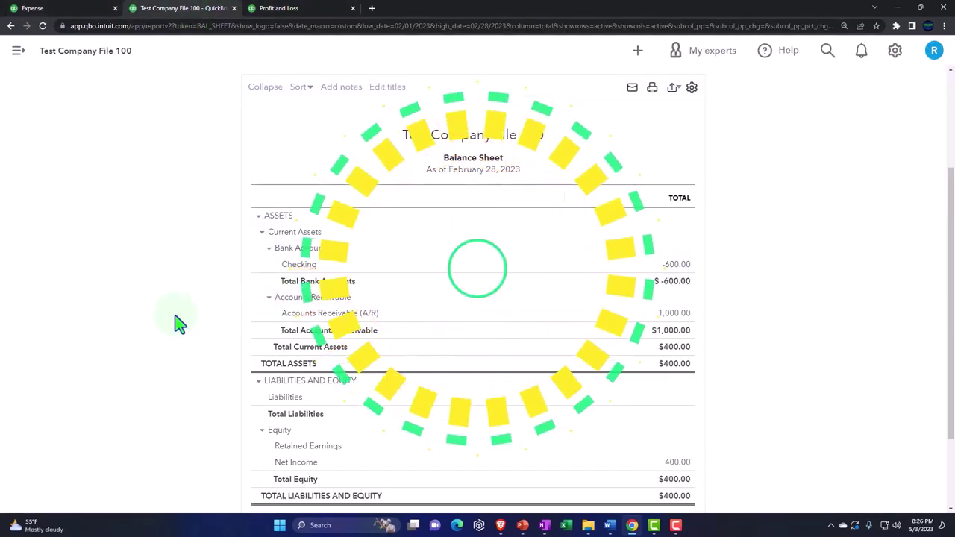
scroll(176, 268, "up", 1)
left_click(132, 138)
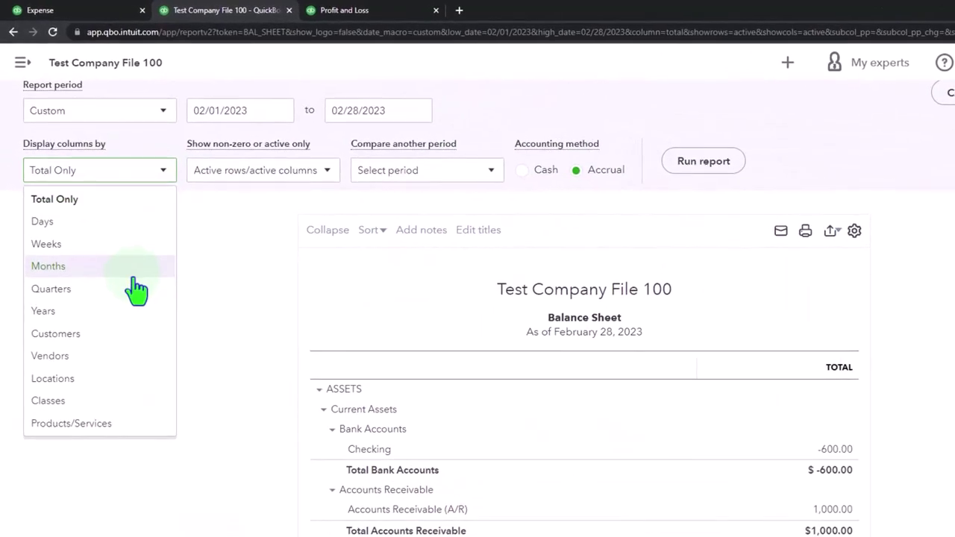
left_click(107, 428)
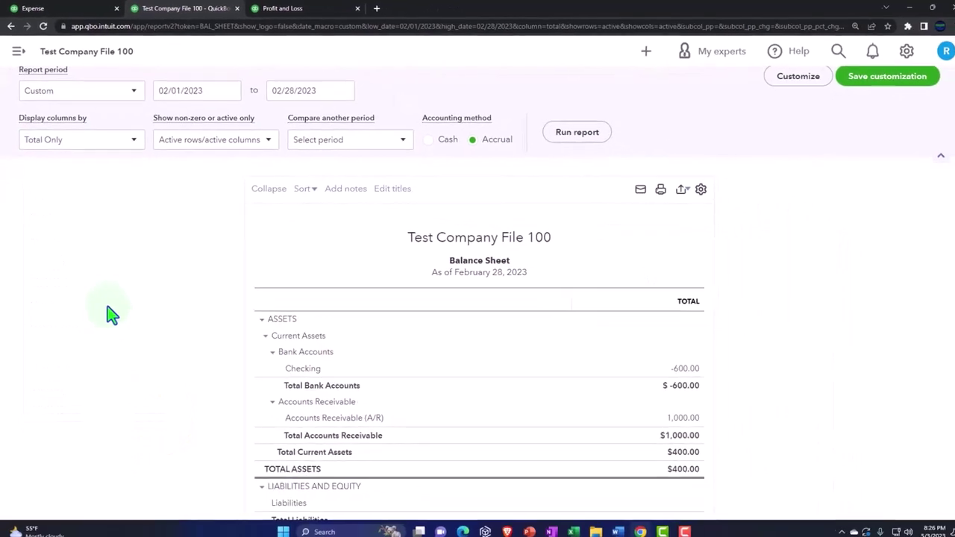
Rerun the Profit and Loss split by Business & Personal, then return to the expense form
left_click(327, 8)
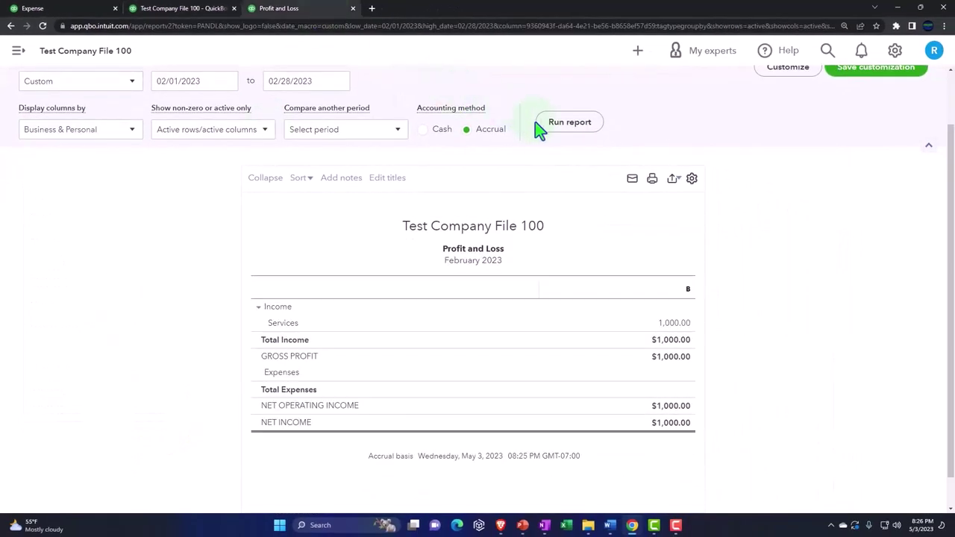
left_click(128, 129)
left_click(366, 133)
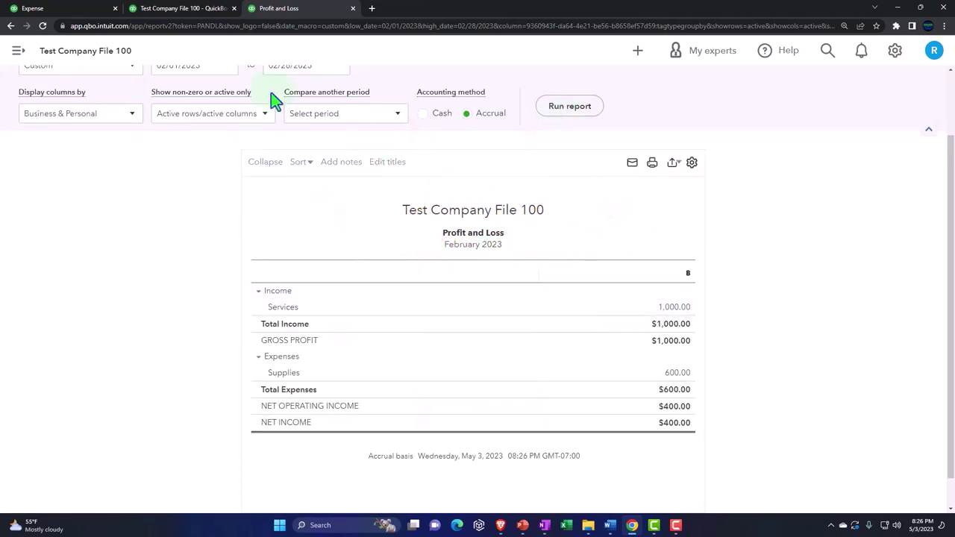
left_click(90, 9)
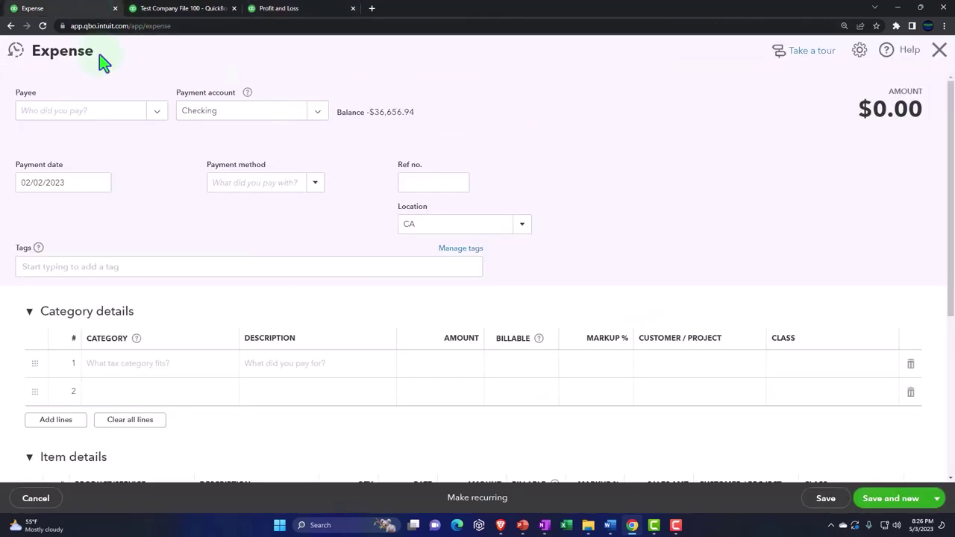
Set the payee to Vendor 3 and change the tag from B to Business & Personal: P
left_click(153, 118)
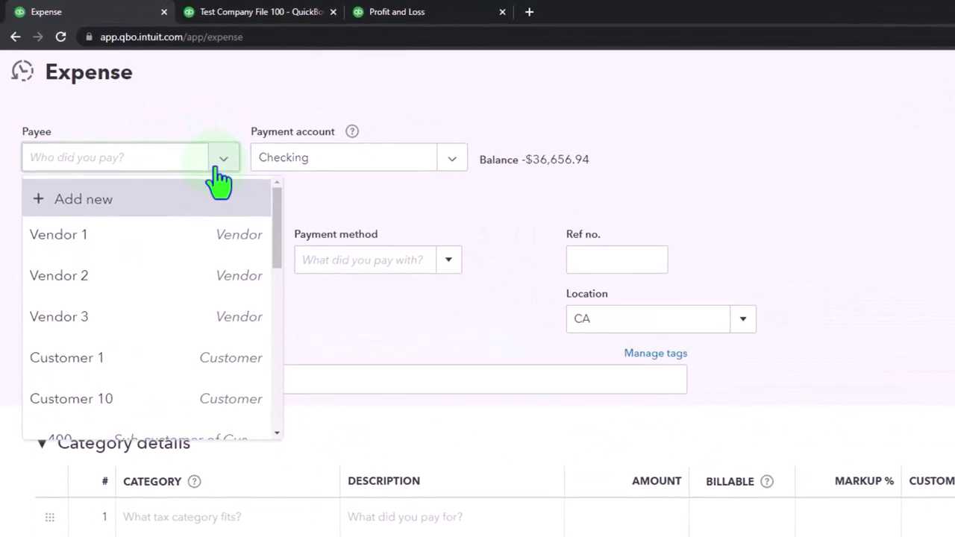
left_click(139, 314)
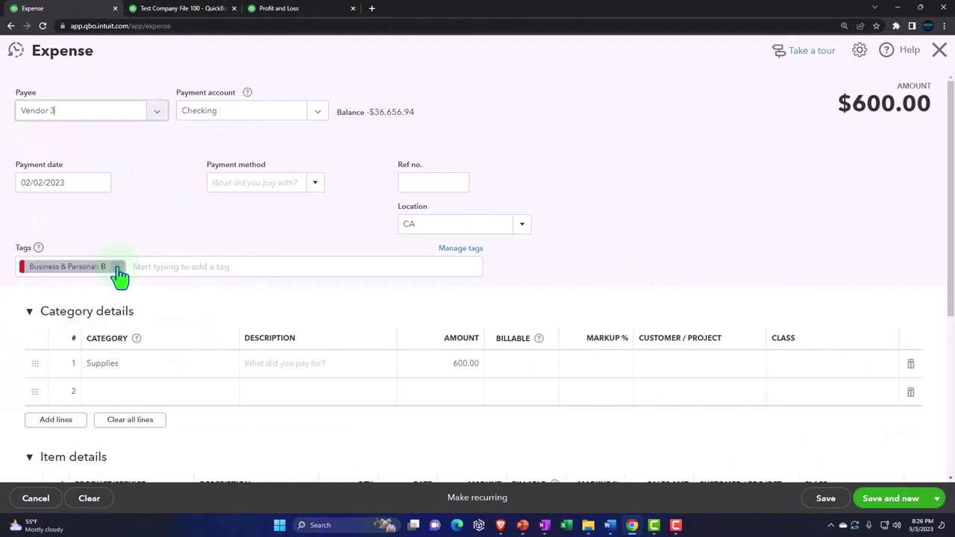
left_click(119, 268)
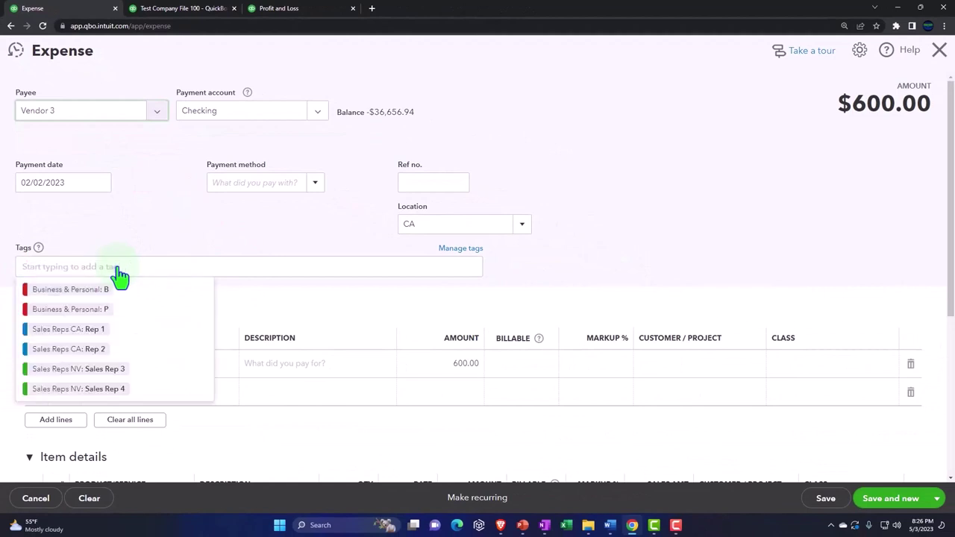
left_click(96, 311)
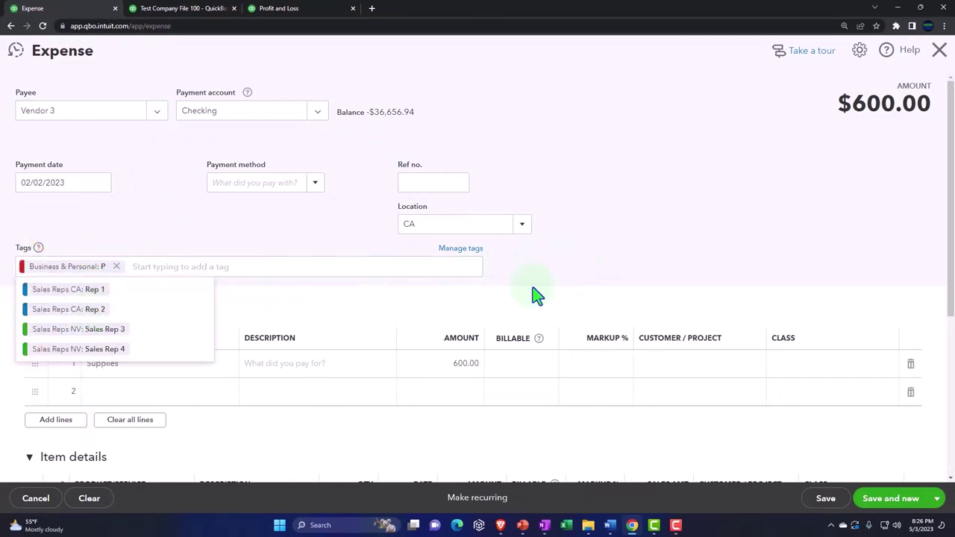
Change the category line to Utilities with a 300.00 amount
left_click(317, 393)
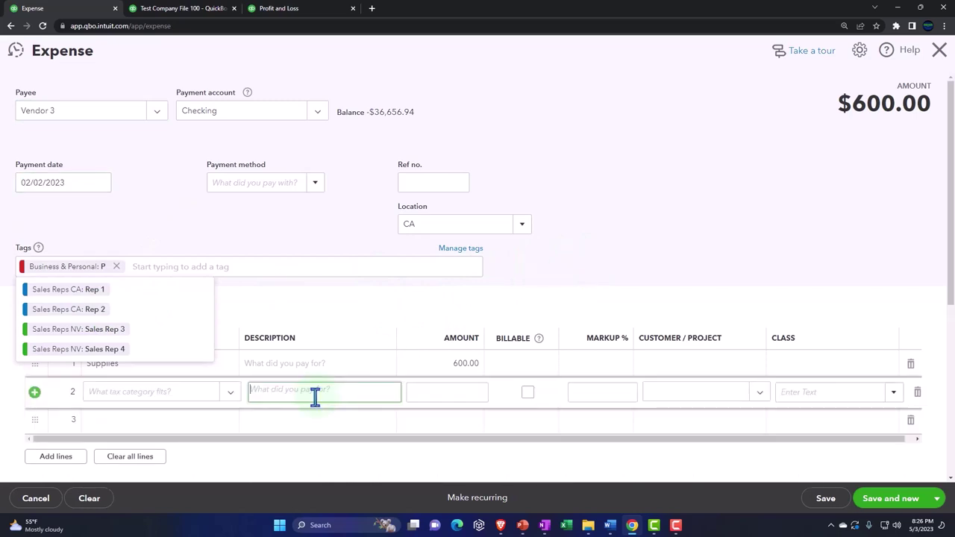
left_click(194, 330)
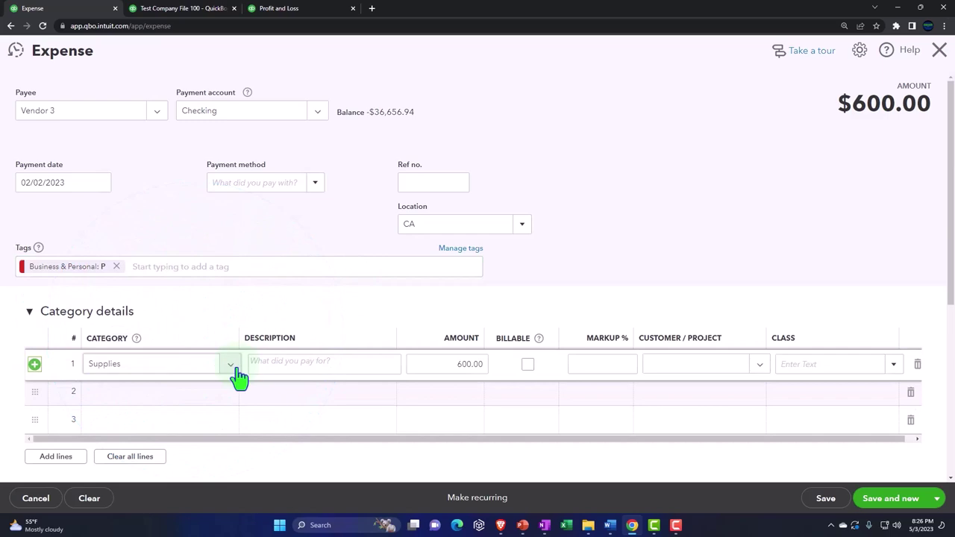
left_click(232, 367)
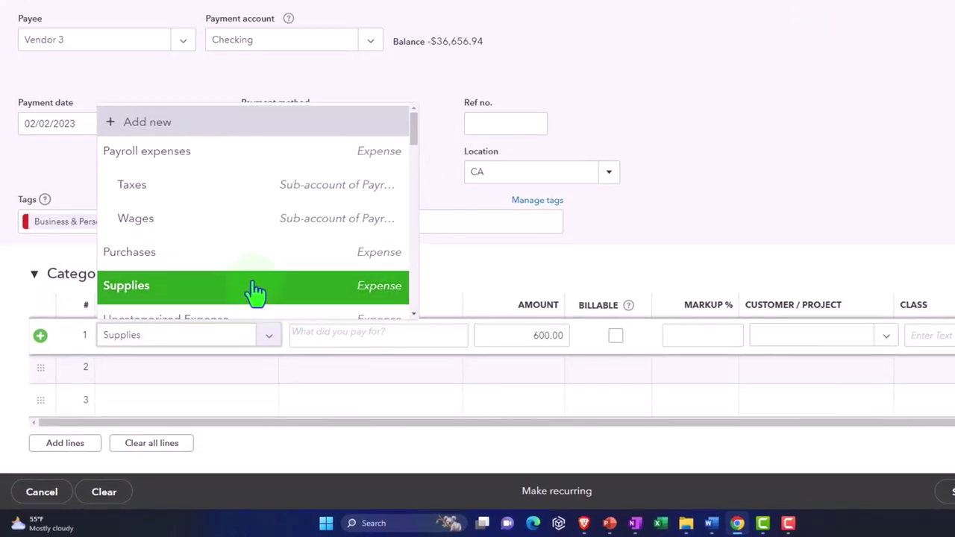
scroll(247, 226, "down", 3)
scroll(242, 239, "down", 3)
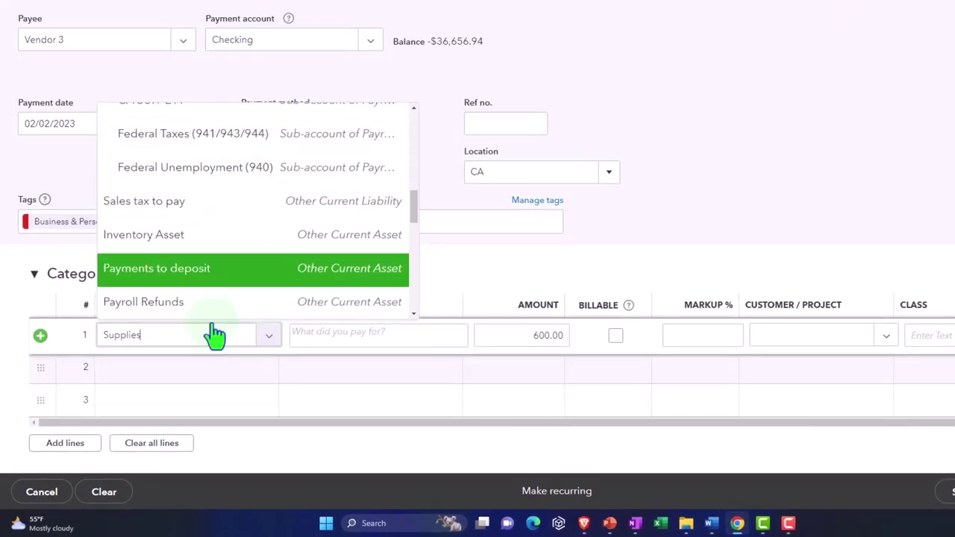
left_click(216, 335)
type("ut")
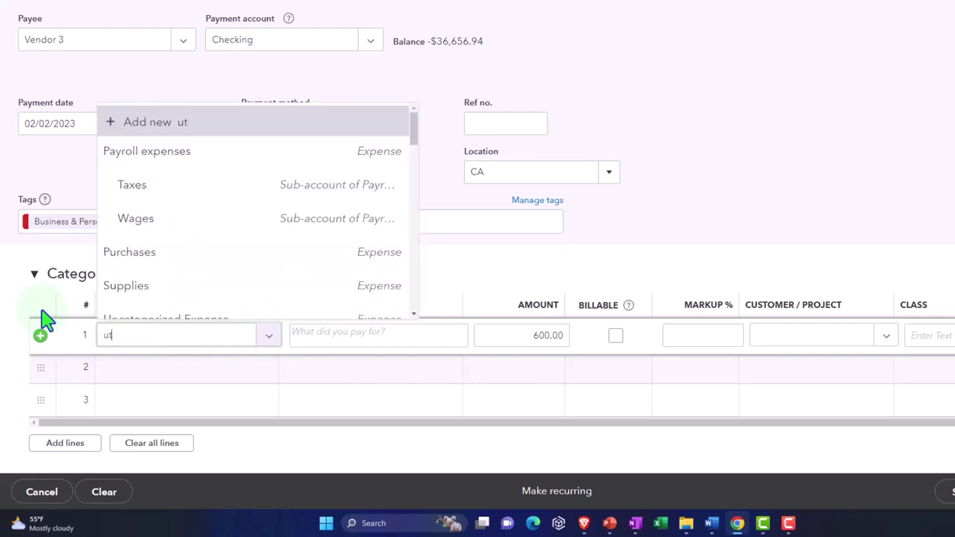
type("i")
key("Return")
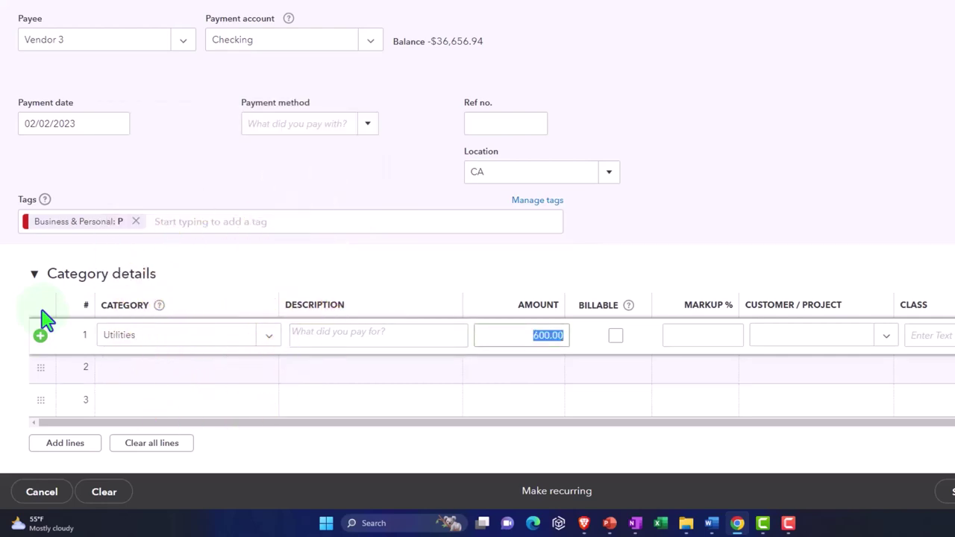
key("Tab")
key("Tab")
key("Tab")
key("Tab")
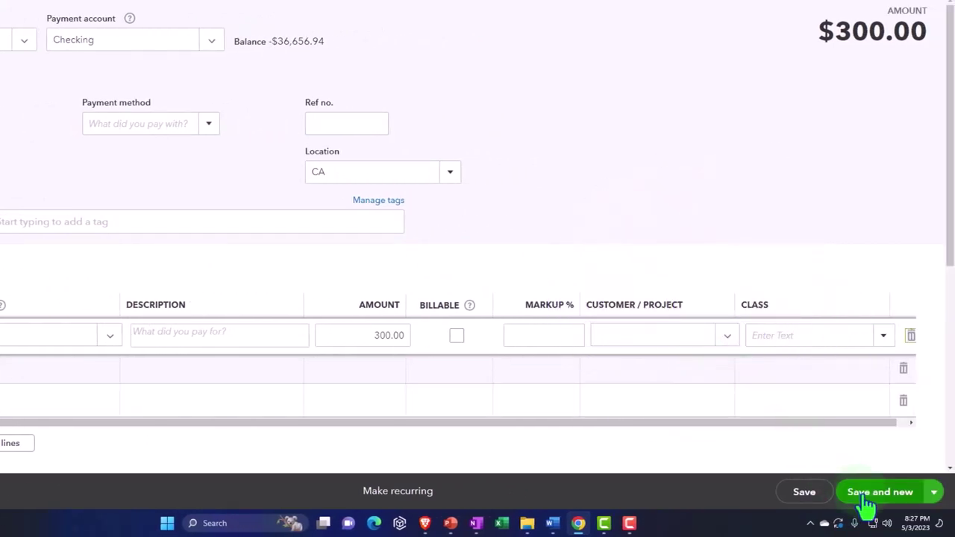
Save and close the expense using the Save and close option
left_click(934, 491)
left_click(887, 464)
left_click(908, 487)
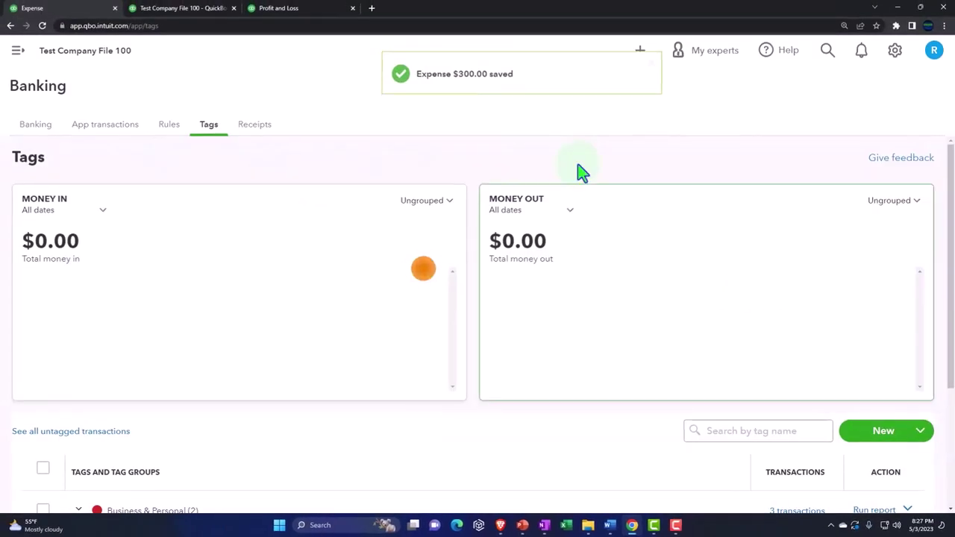
Rerun the Profit and Loss so Utilities 300.00 appears under the P column
left_click(309, 9)
left_click(569, 109)
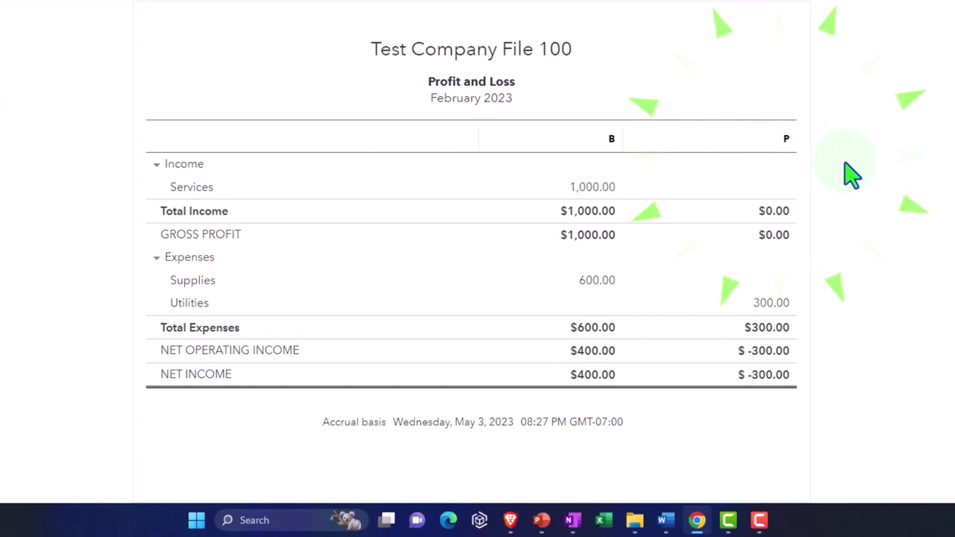
left_click(603, 288)
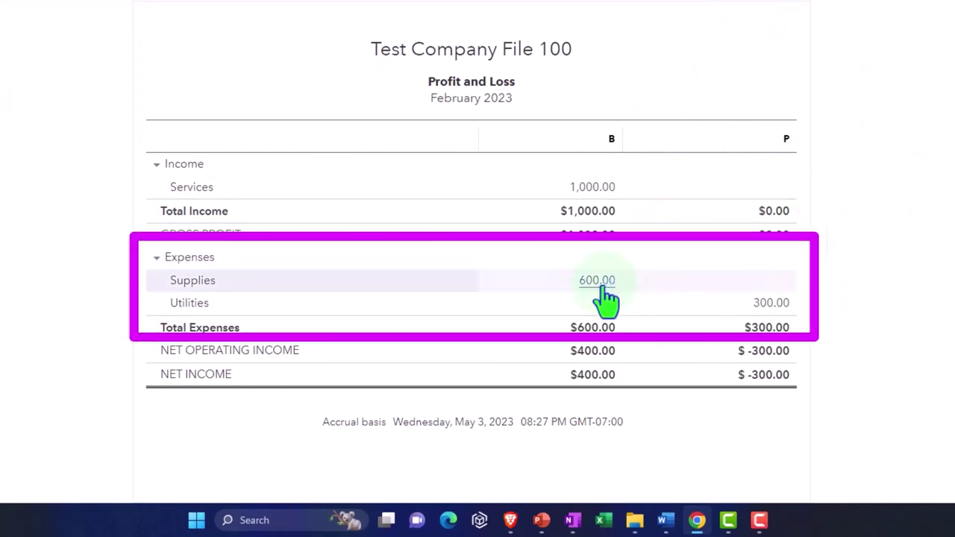
left_click(788, 315)
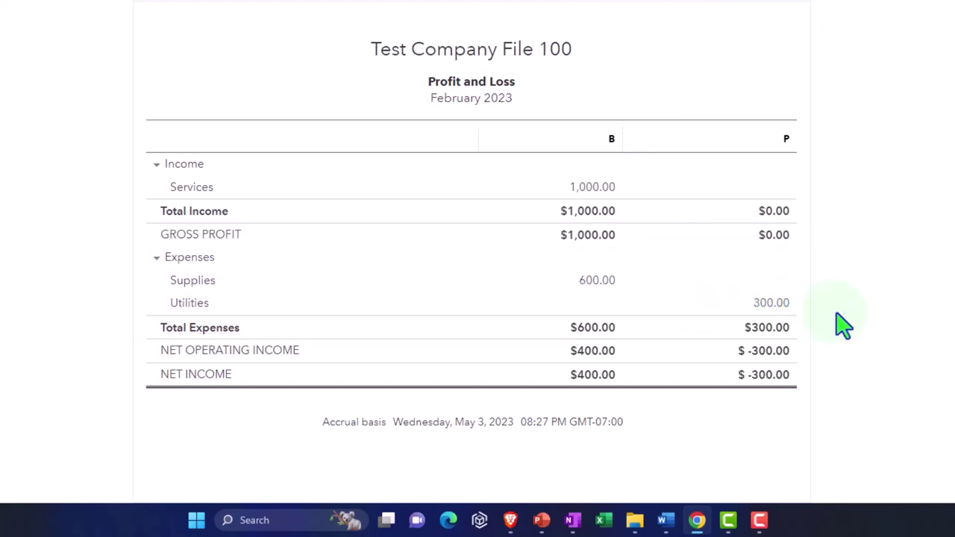
key("ctrl+plus")
scroll(871, 324, "down", 2)
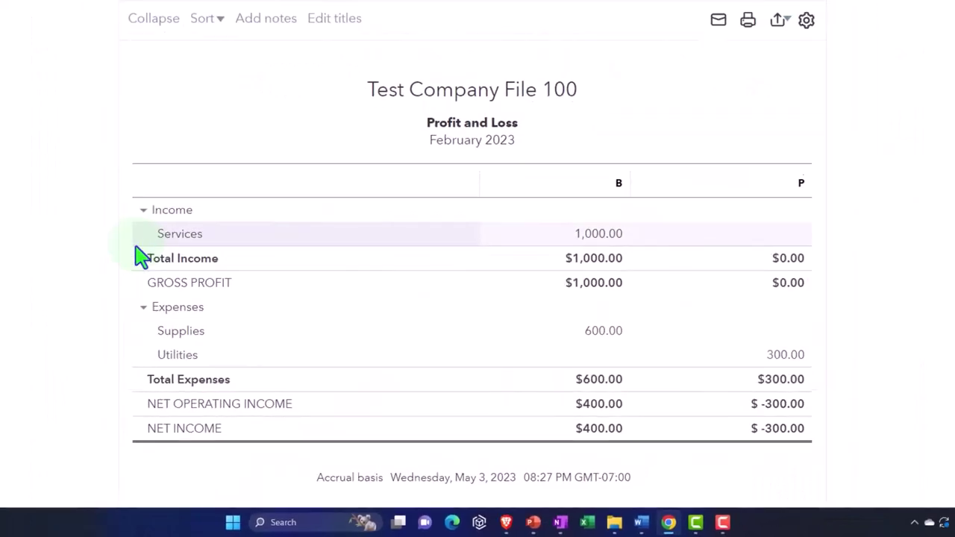
scroll(127, 311, "up", 2)
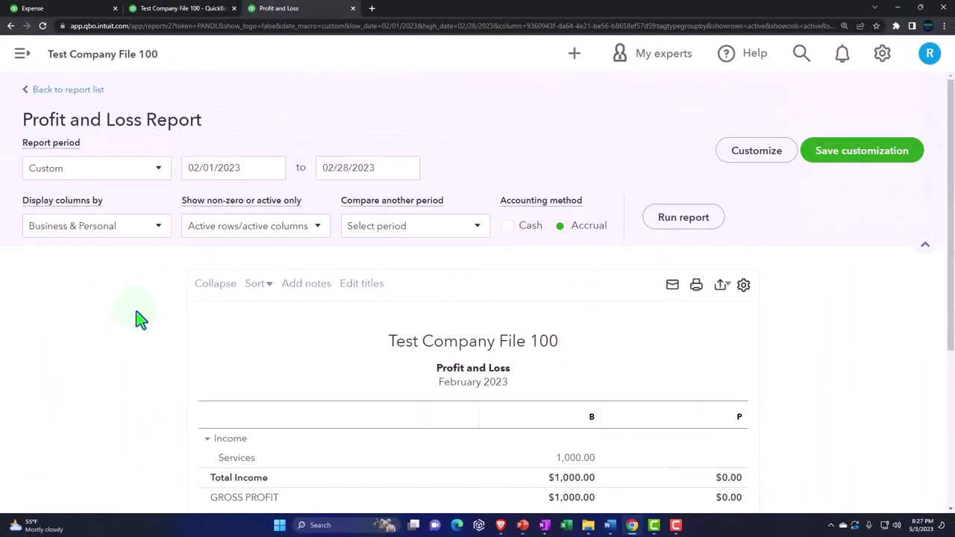
Switch the report columns to Total Only and rerun it
left_click(158, 229)
scroll(112, 299, "up", 2)
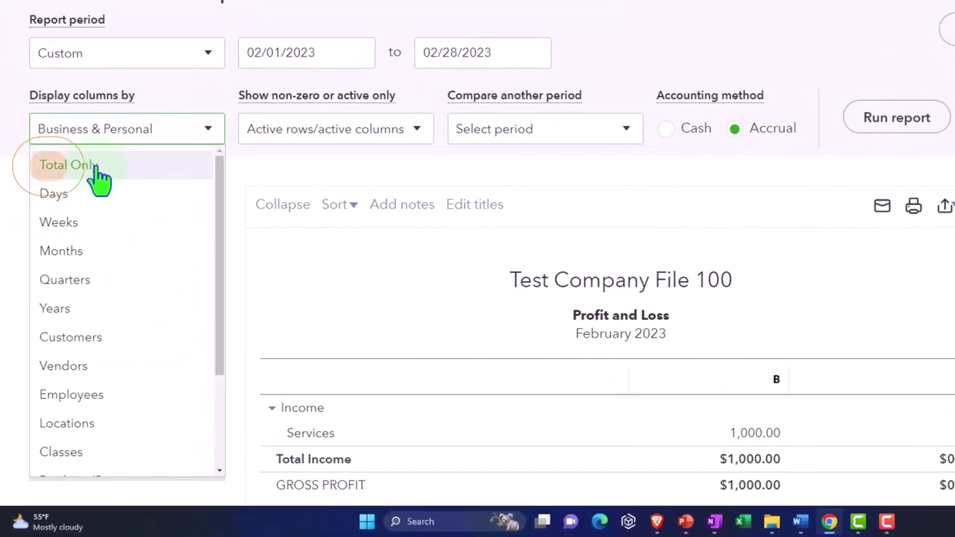
left_click(98, 179)
left_click(899, 122)
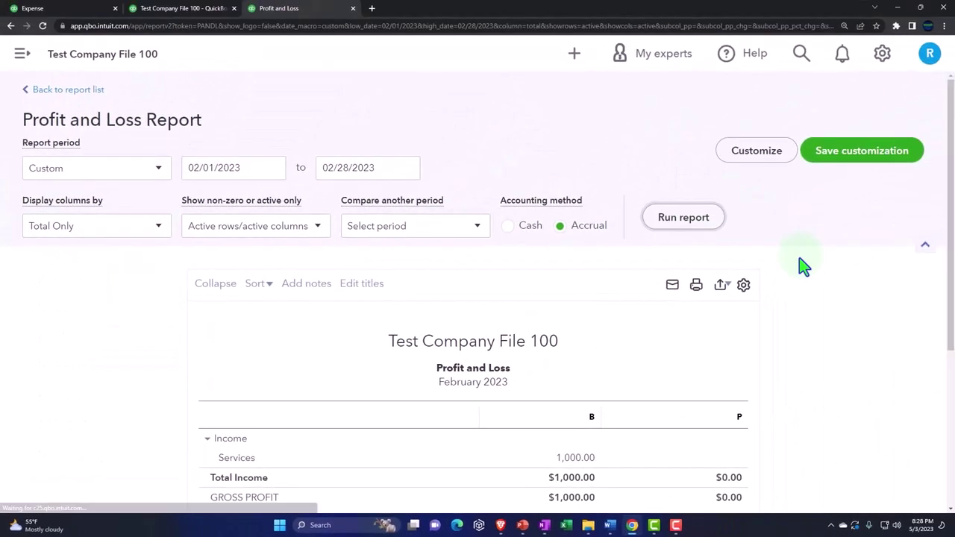
scroll(802, 266, "down", 3)
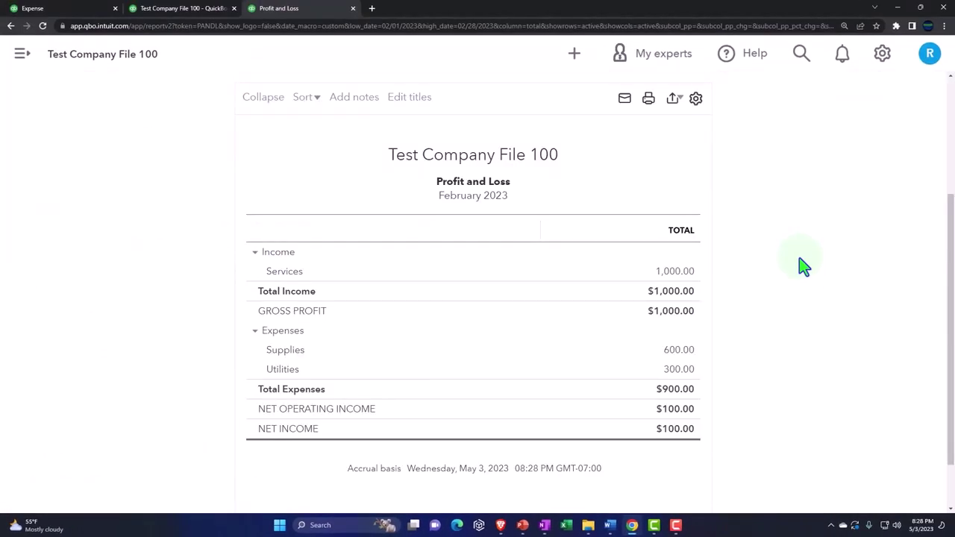
Rerun the Profit and Loss by Ungrouped tags, get no data, and return to the Tags page
scroll(119, 330, "up", 3)
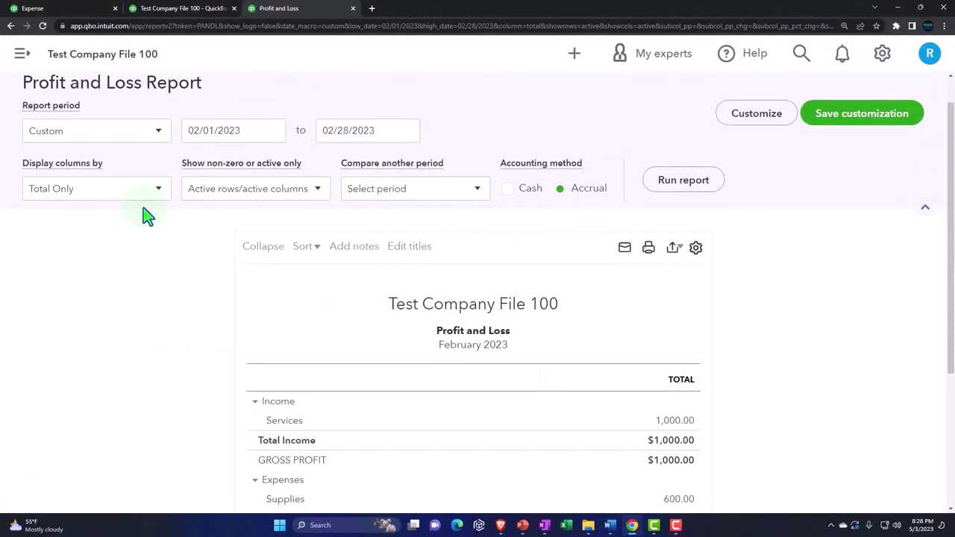
left_click(146, 193)
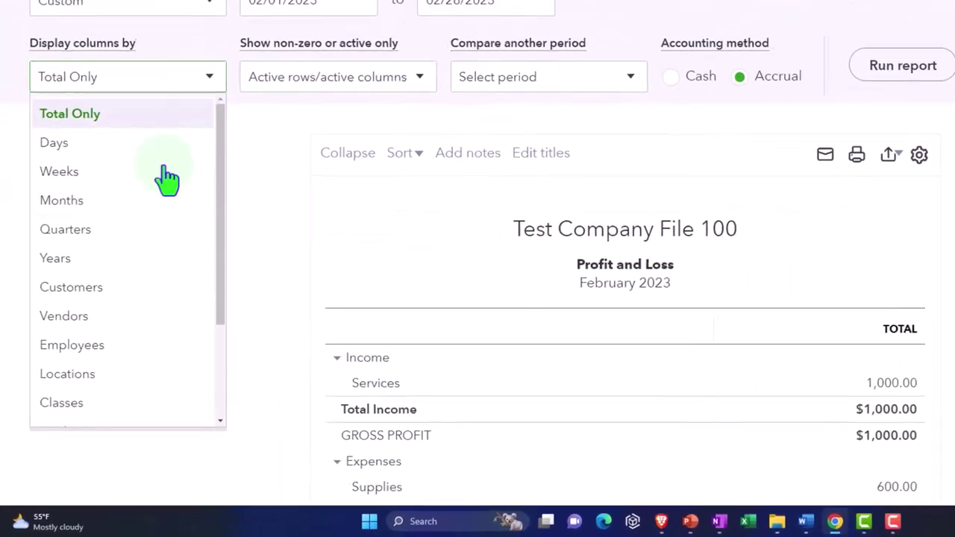
scroll(142, 246, "down", 5)
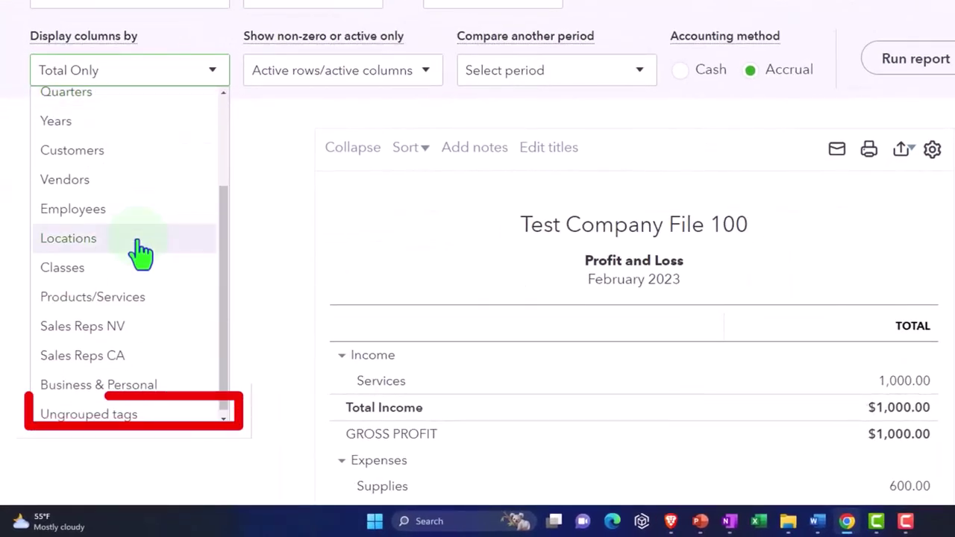
left_click(130, 423)
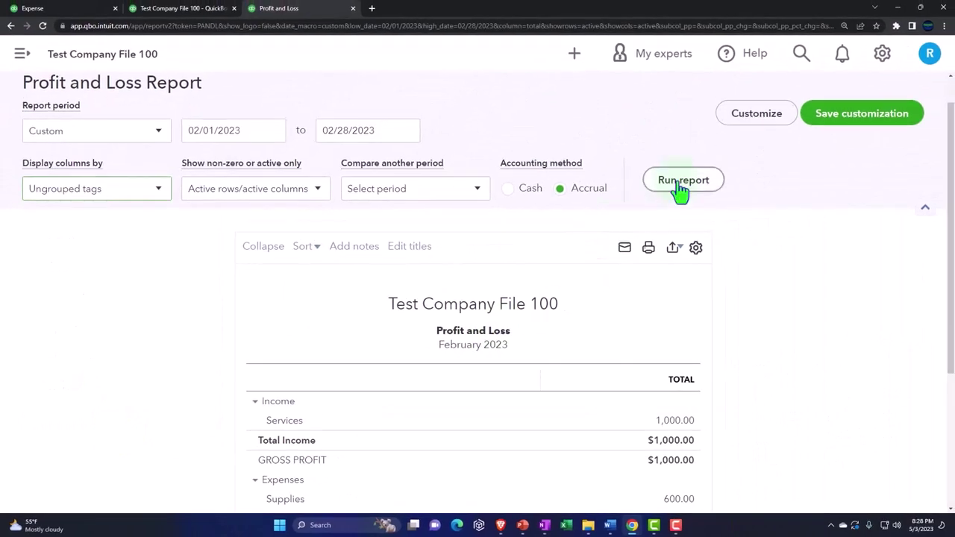
left_click(680, 183)
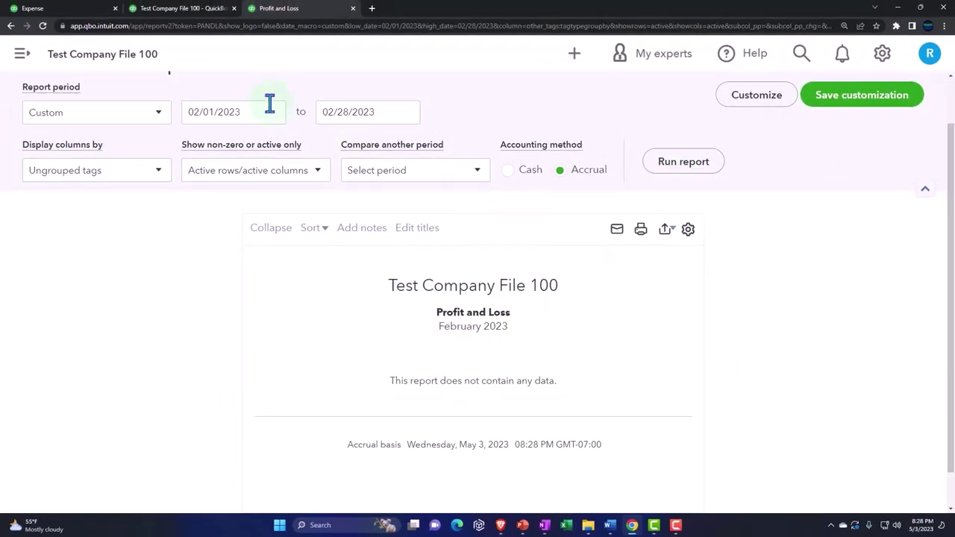
left_click(79, 15)
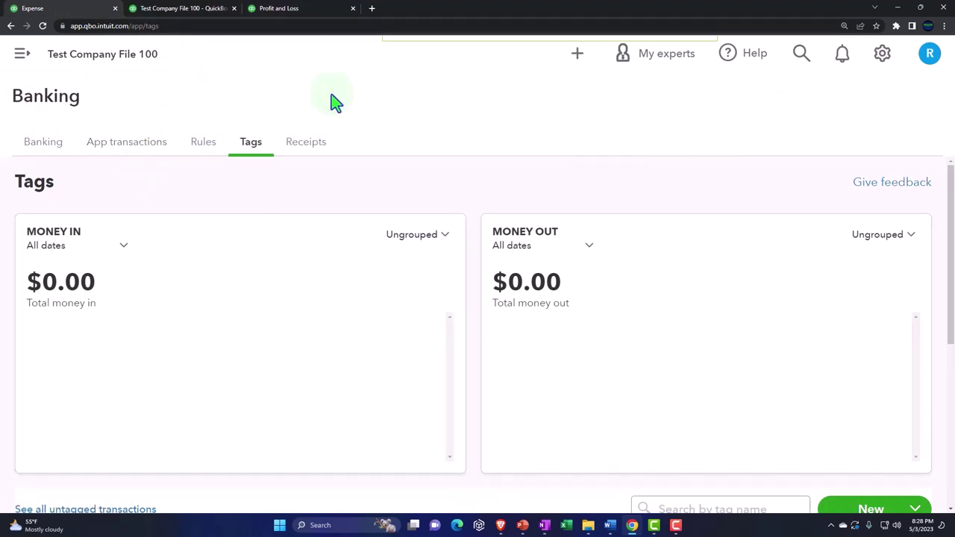
Start a new expense for Vendor 3 and remove the Business & Personal: P tag
left_click(577, 53)
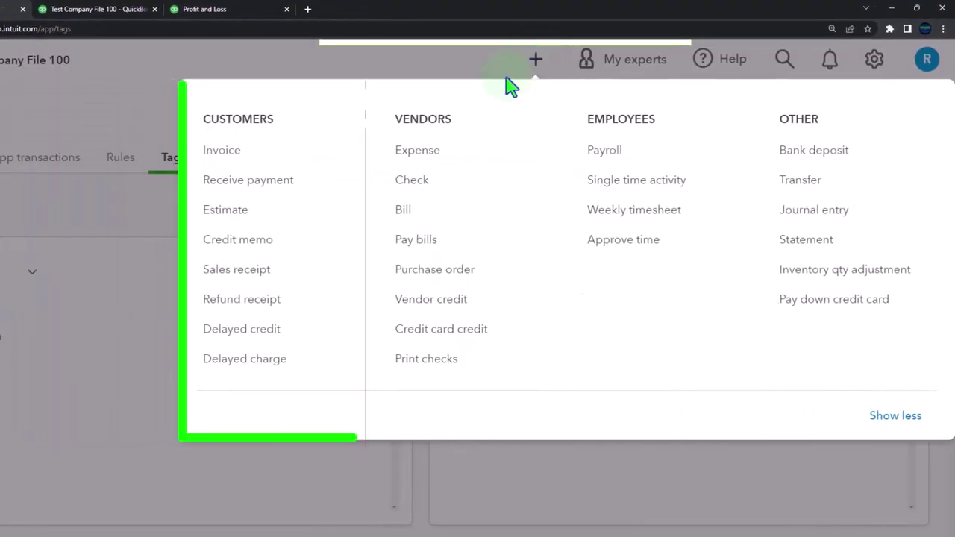
left_click(418, 152)
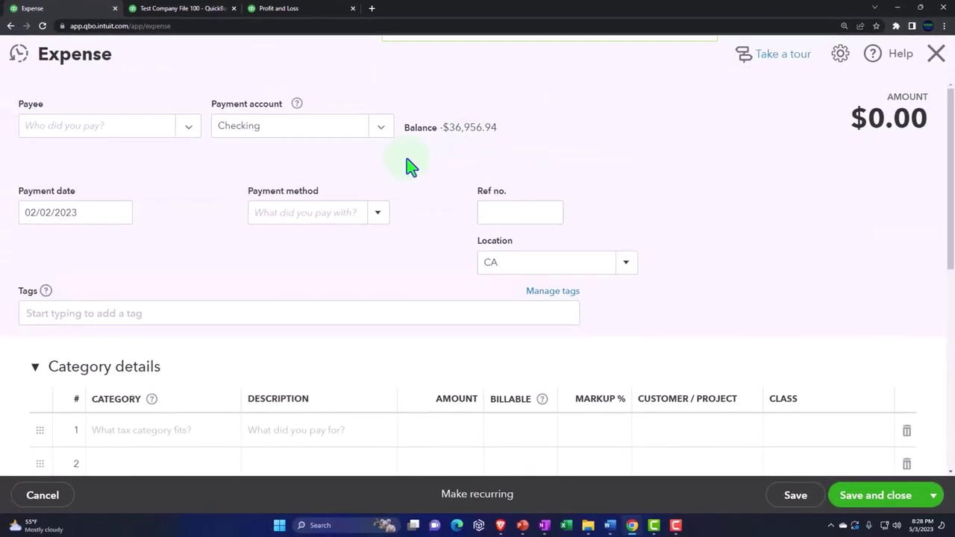
left_click(192, 128)
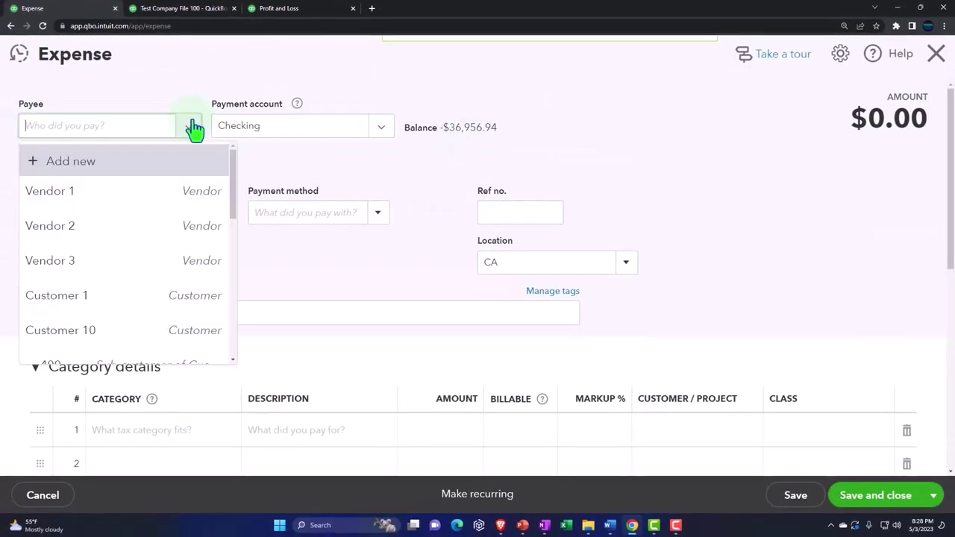
left_click(89, 267)
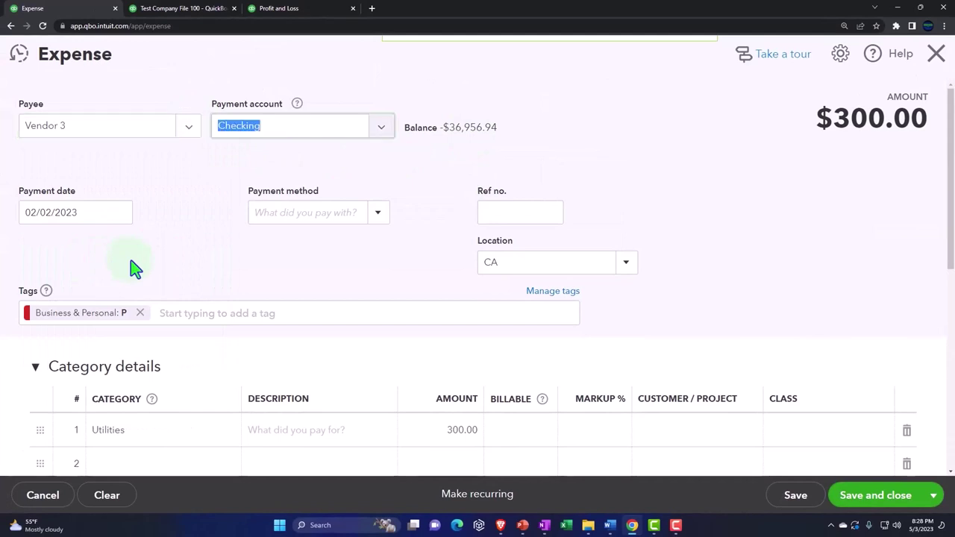
left_click(139, 313)
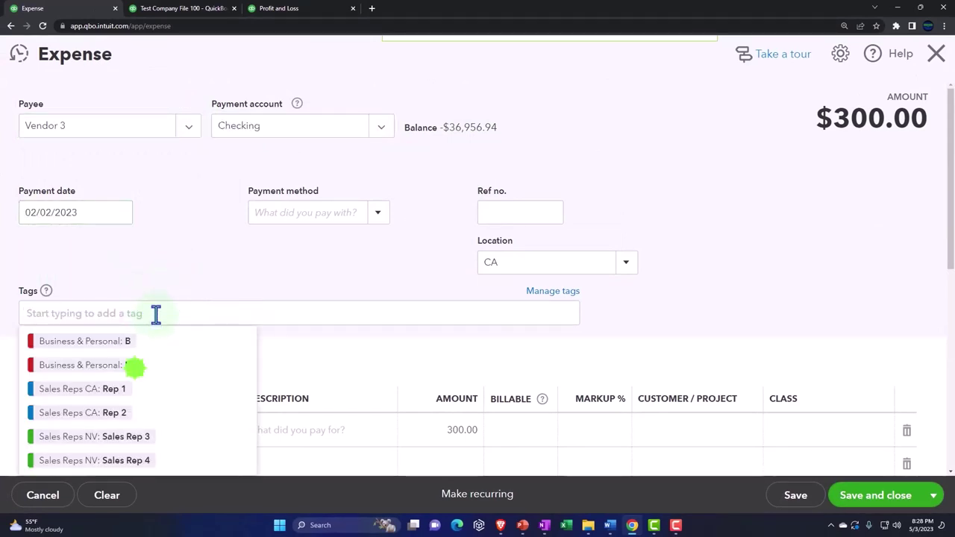
Select Utilities as the category on line 1 of the expense
left_click(156, 313)
key("Tab")
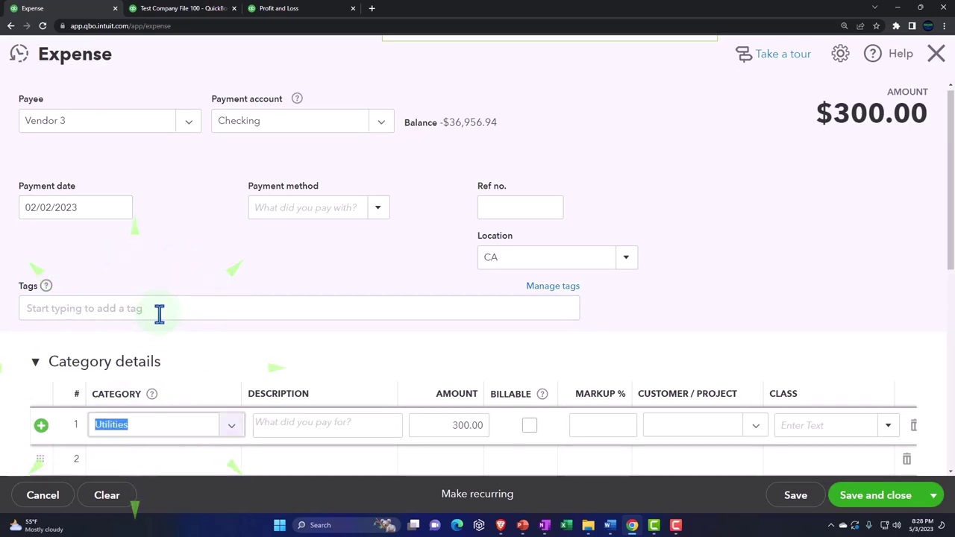
key("Tab")
scroll(211, 296, "down", 1)
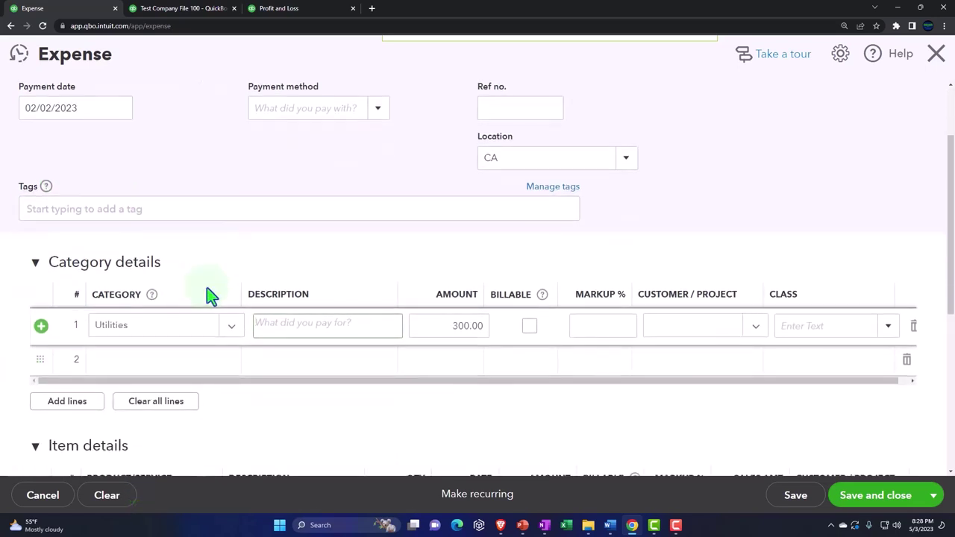
left_click(229, 335)
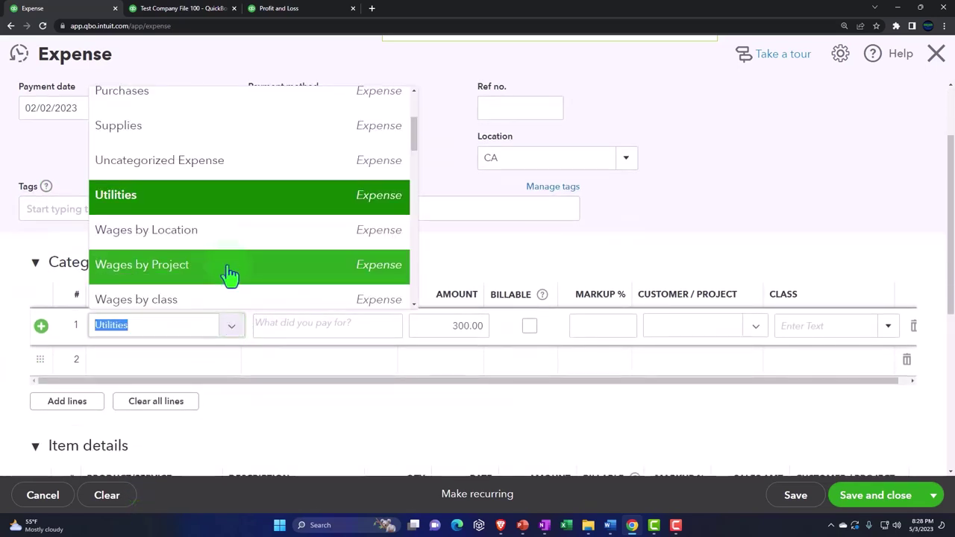
scroll(228, 273, "up", 2)
scroll(229, 273, "down", 1)
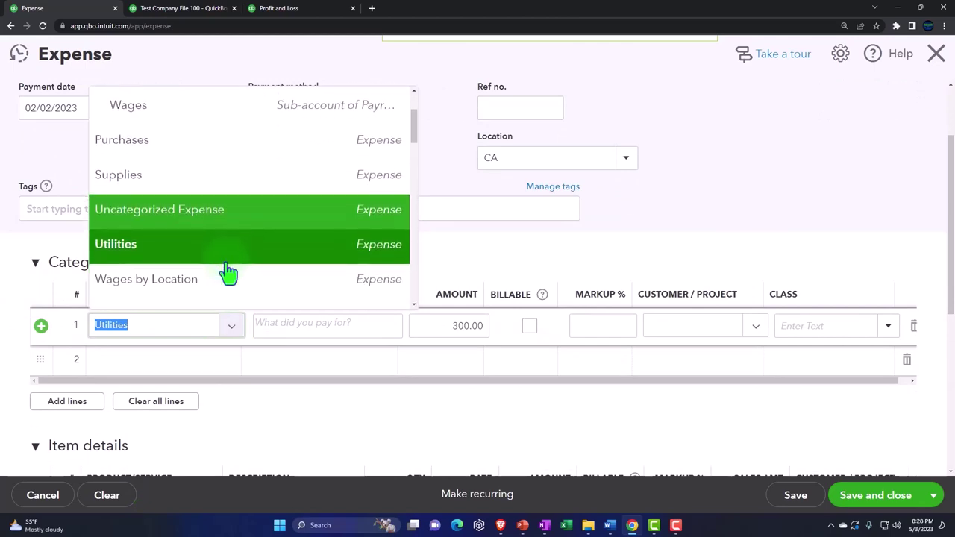
scroll(196, 257, "down", 1)
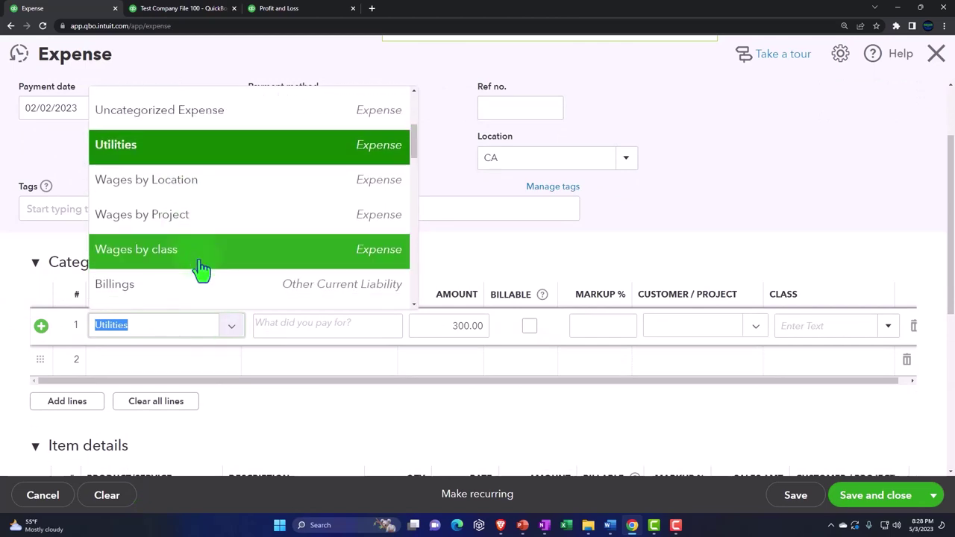
scroll(201, 268, "up", 1)
left_click(169, 333)
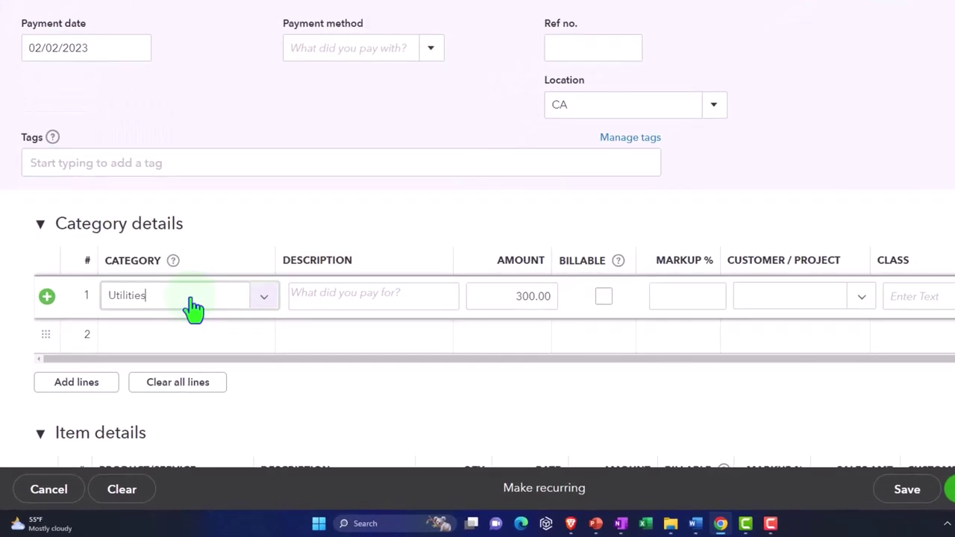
Create a new Misc category as an Expenses account with detail type Other Business Expenses
type("Misc")
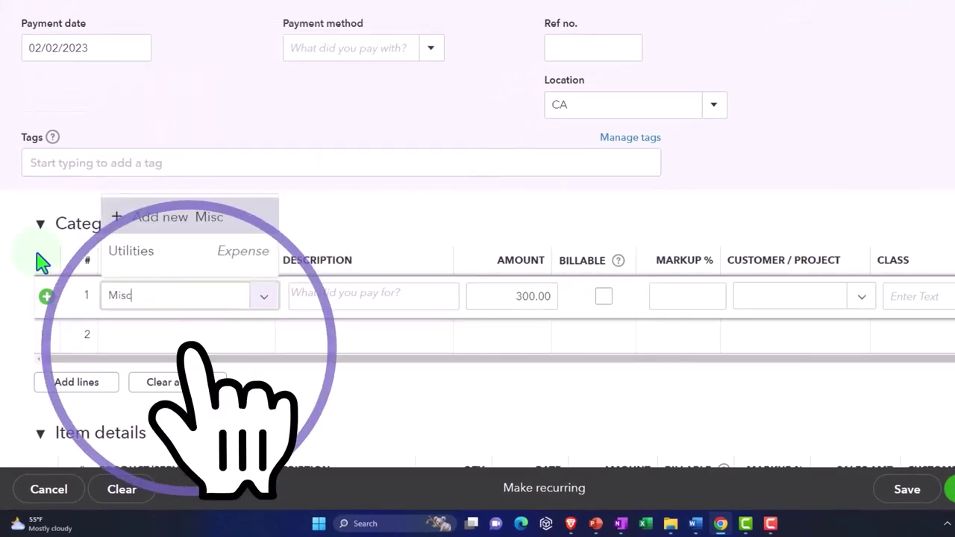
key("Return")
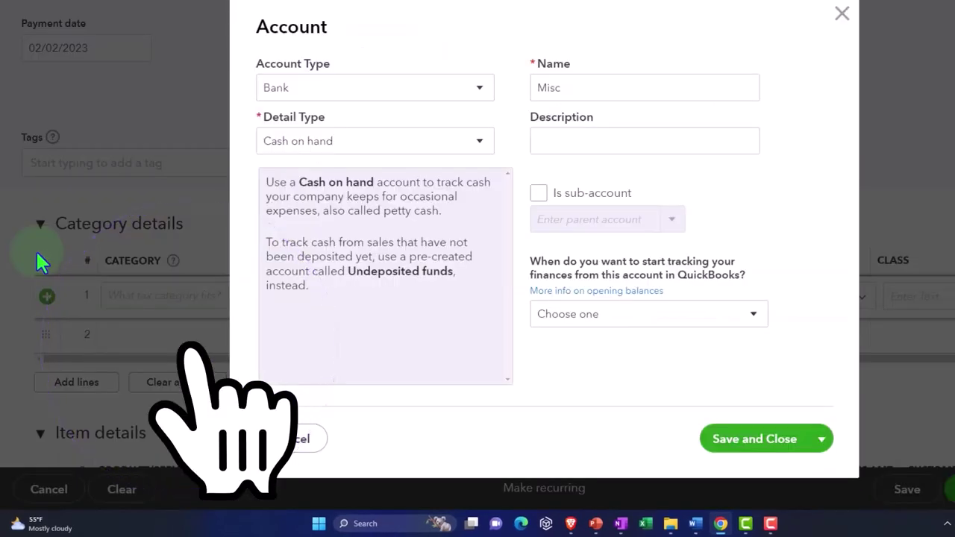
left_click(473, 96)
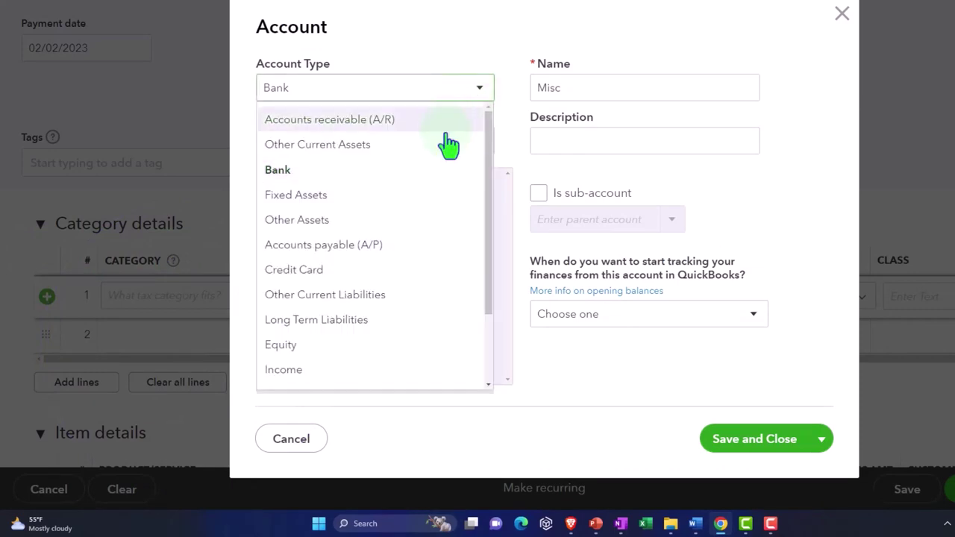
scroll(396, 243, "down", 2)
left_click(308, 354)
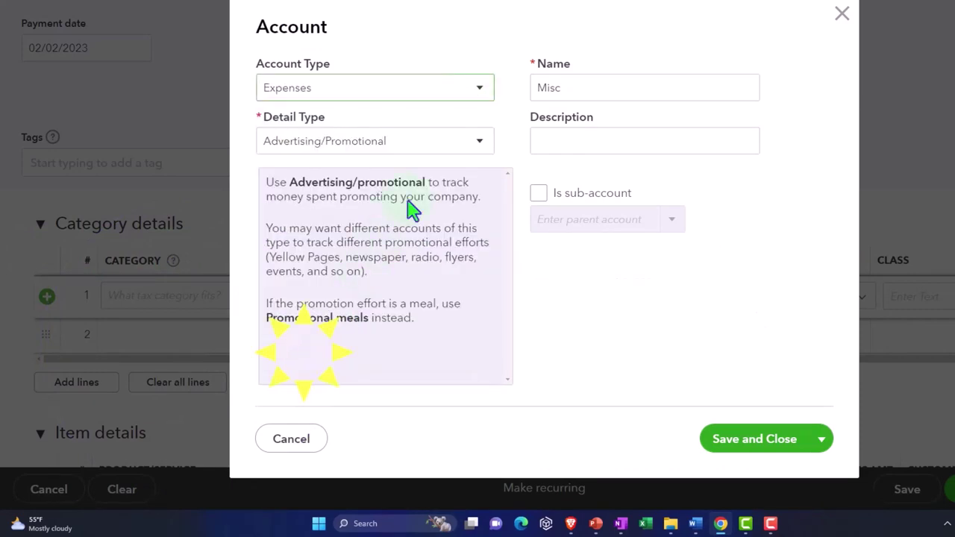
left_click(465, 147)
scroll(394, 316, "down", 2)
scroll(391, 321, "down", 2)
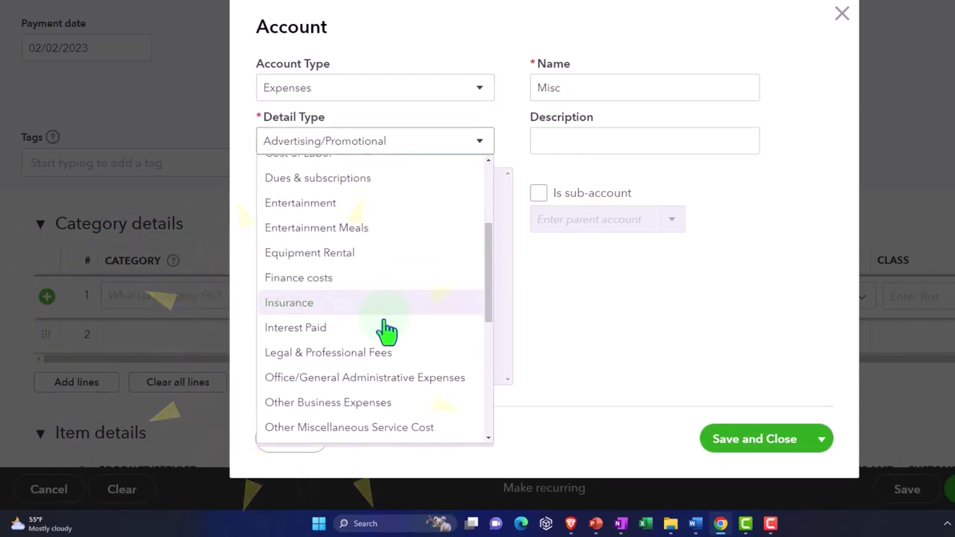
left_click(356, 404)
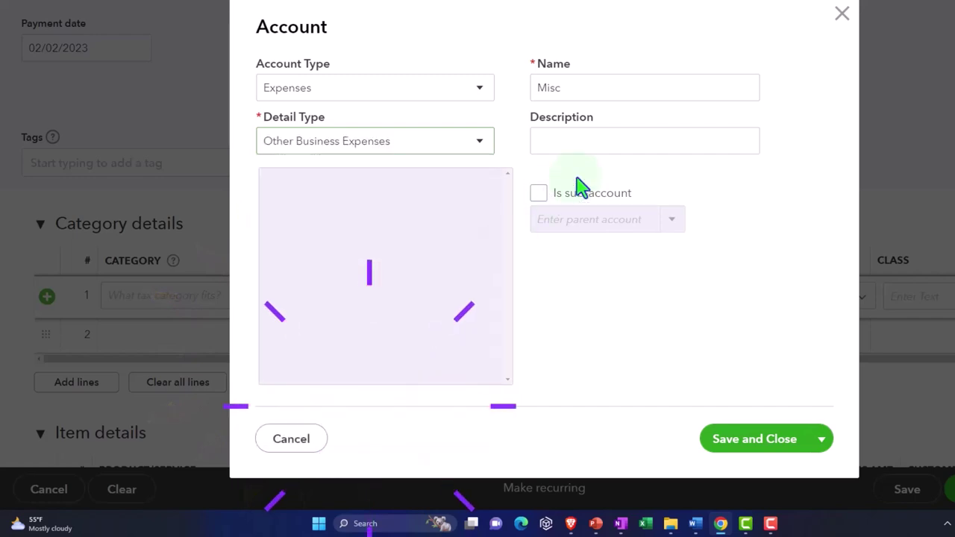
left_click(779, 446)
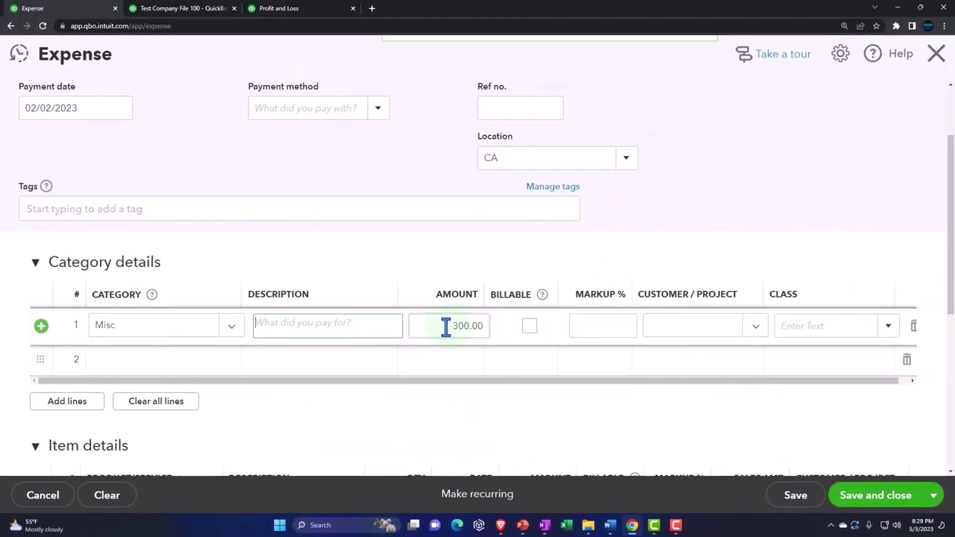
Change the line amount to 170.00, save and close, and return to the Profit and Loss
left_click(445, 327)
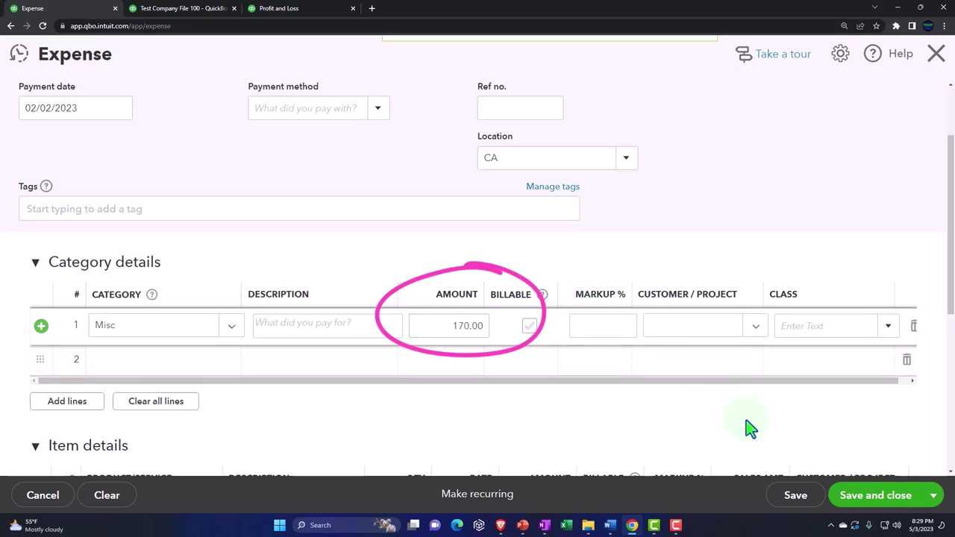
left_click(871, 502)
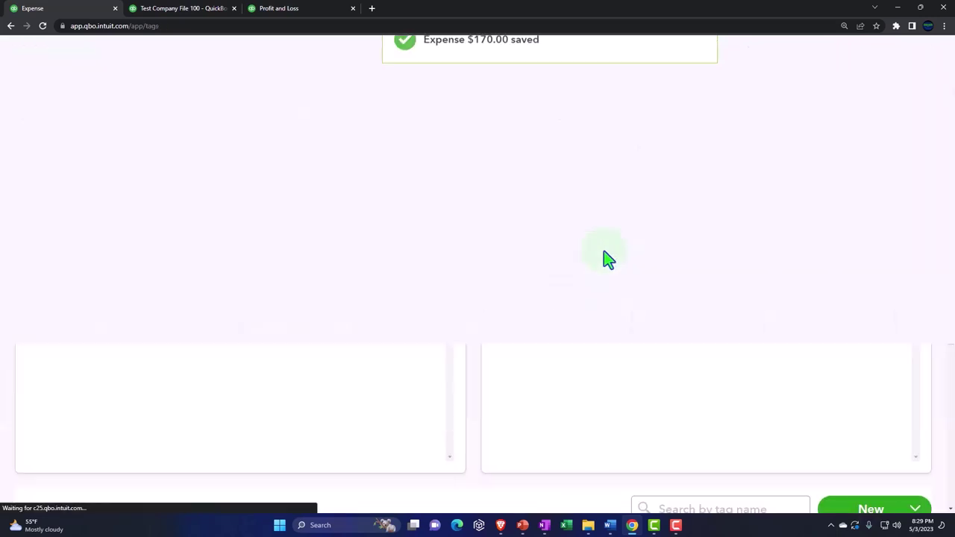
left_click(305, 14)
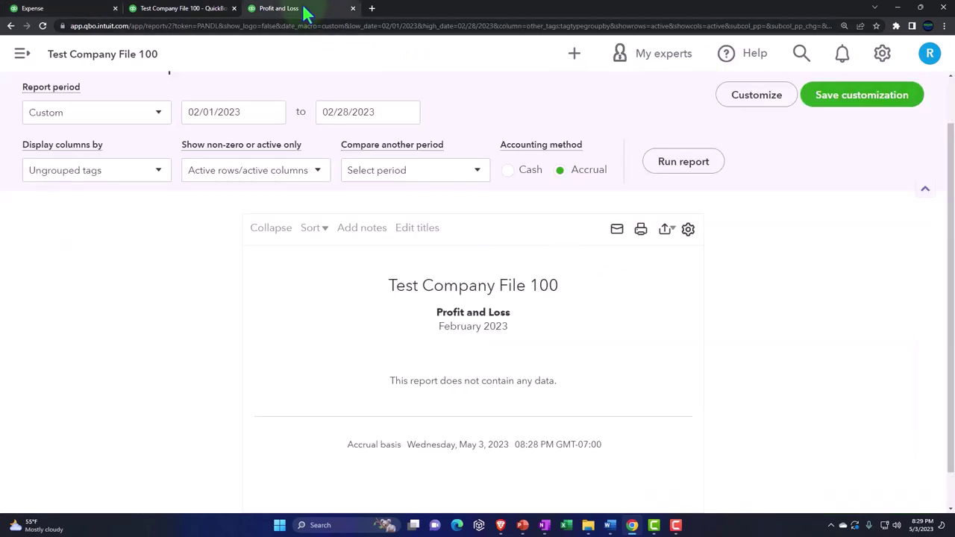
Rerun the Profit and Loss by Business & Personal: Supplies 600.00 under B, Utilities 300.00 under P
left_click(683, 170)
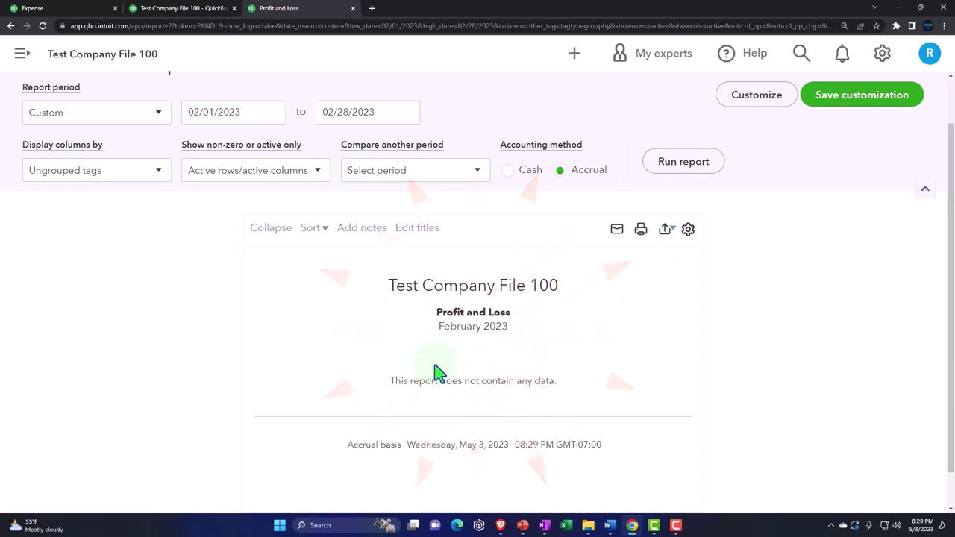
left_click(160, 171)
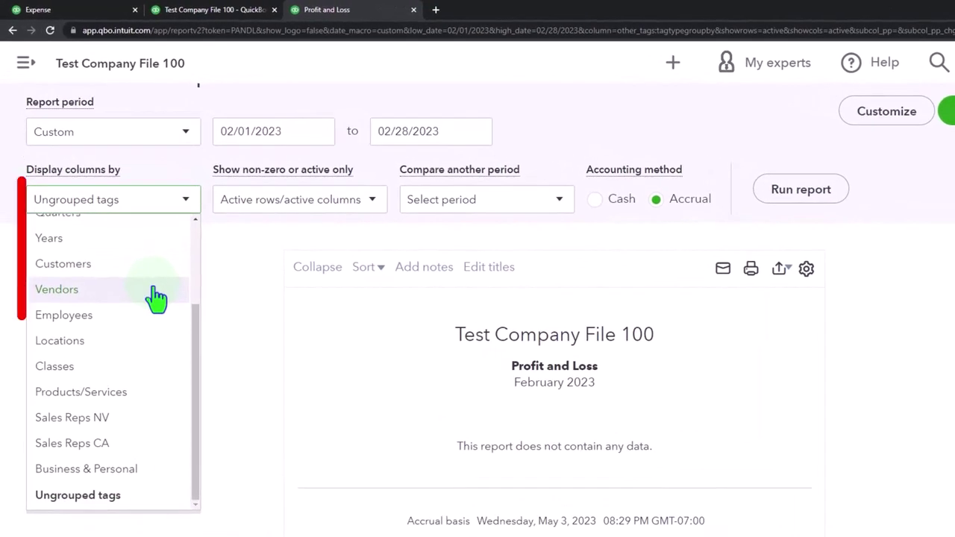
left_click(130, 484)
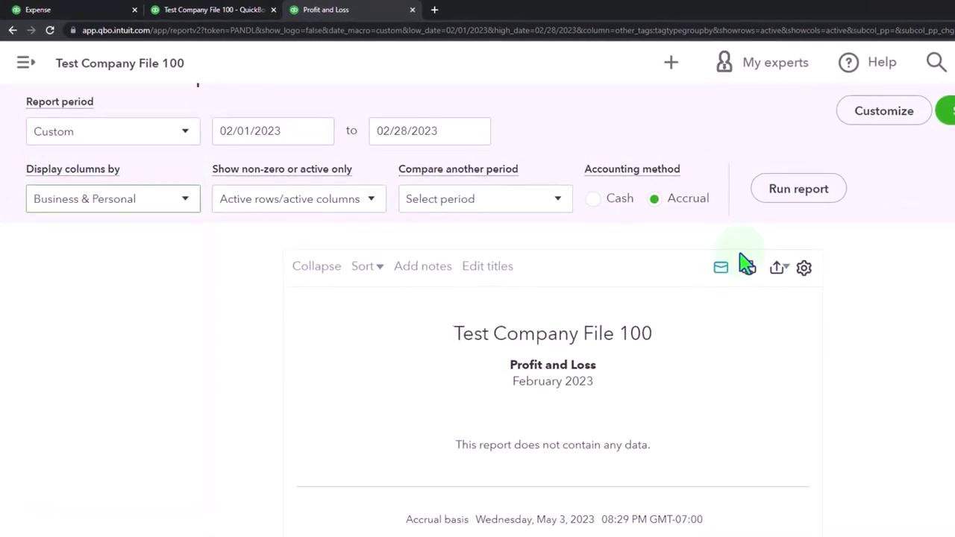
left_click(800, 189)
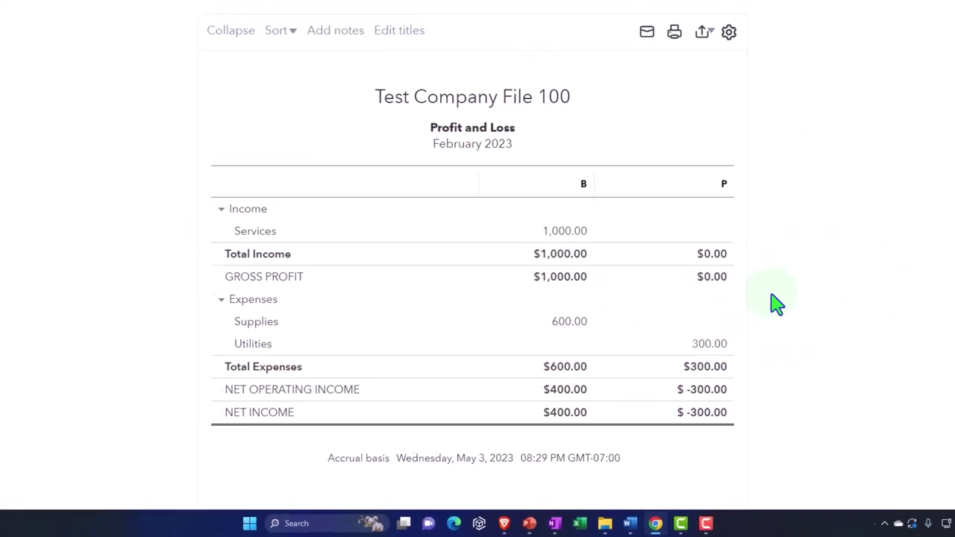
scroll(481, 272, "up", 3)
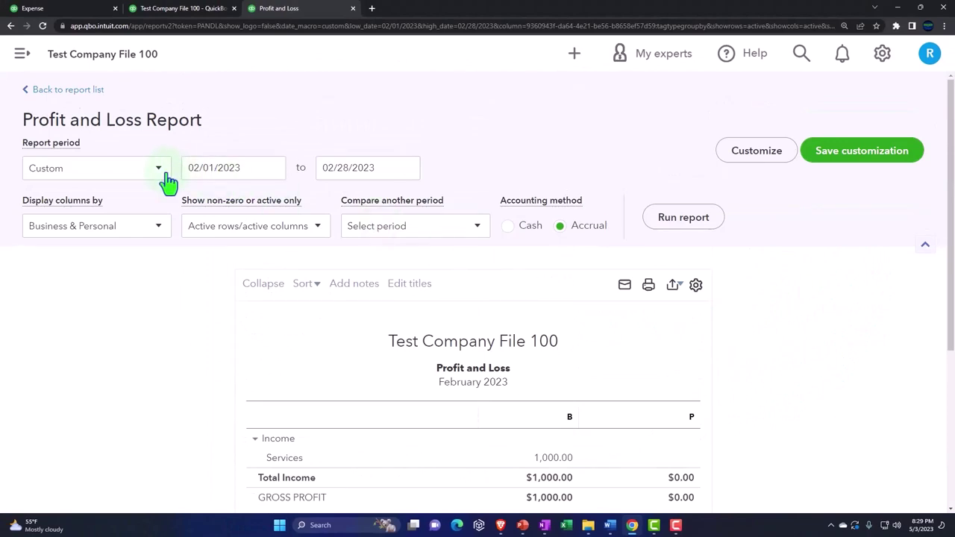
Switch the Profit and Loss to Total Only, showing Misc 170.00 and $1,070.00 total expenses
left_click(158, 225)
scroll(112, 275, "up", 3)
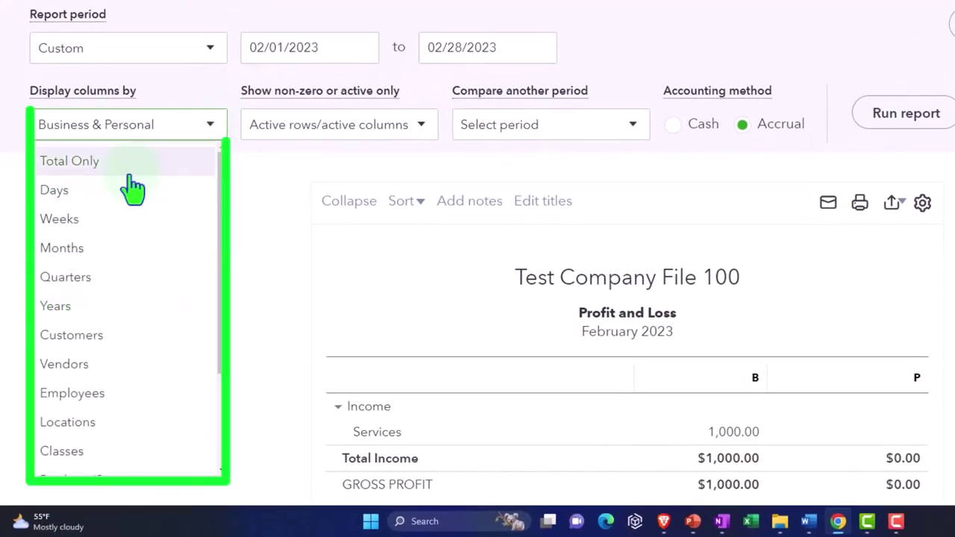
left_click(115, 169)
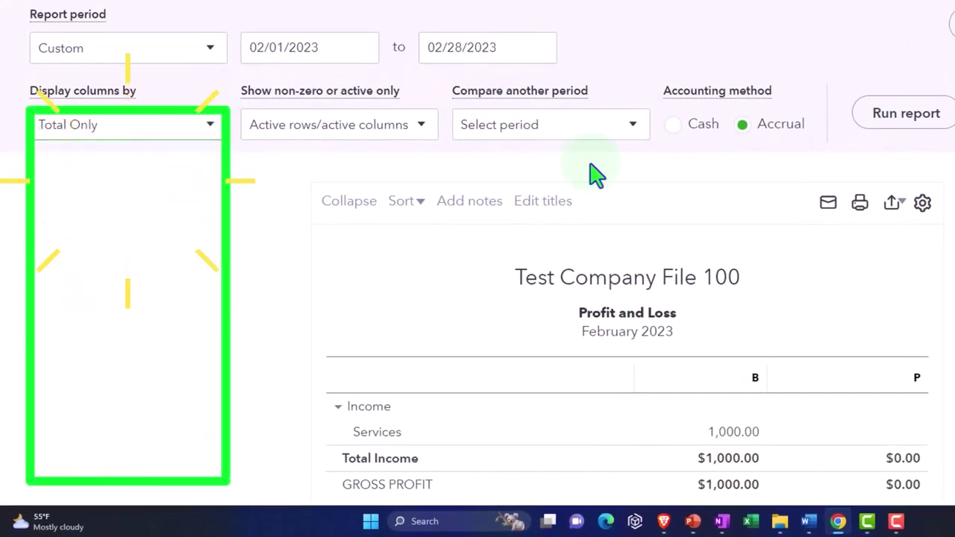
left_click(911, 115)
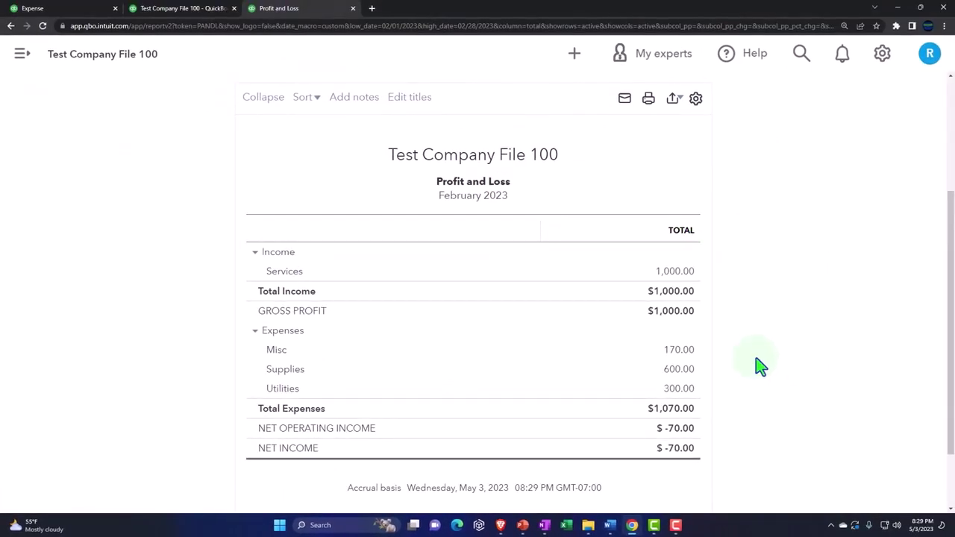